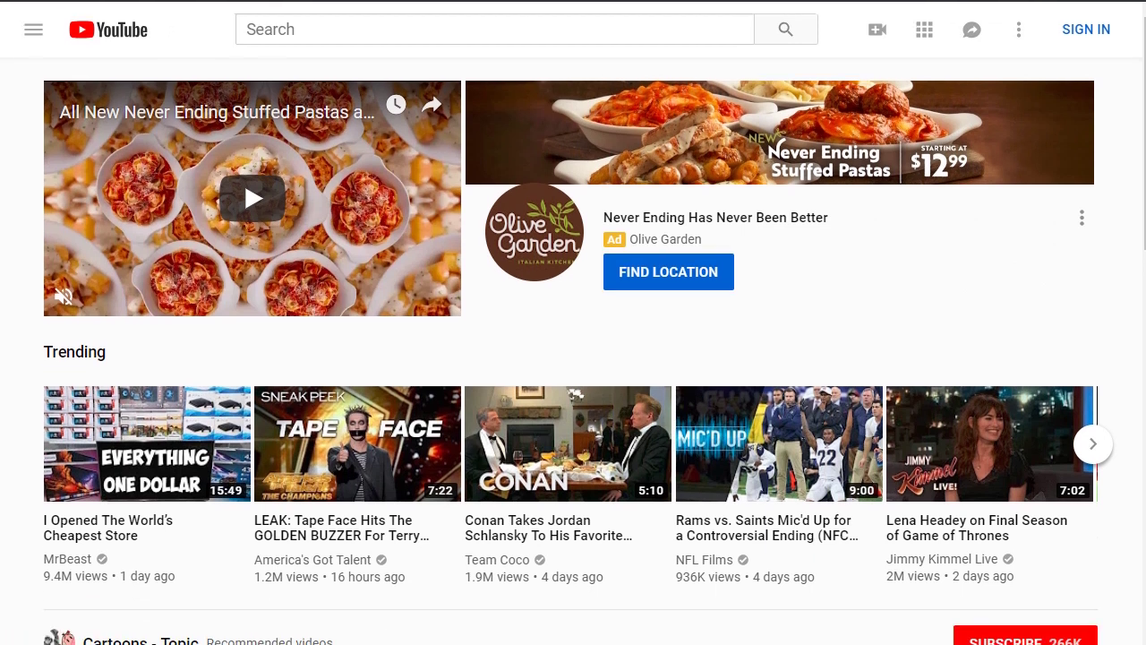
Step: Search YouTube for 'instant pot' using the 'instant pot' suggestion
left_click(272, 83)
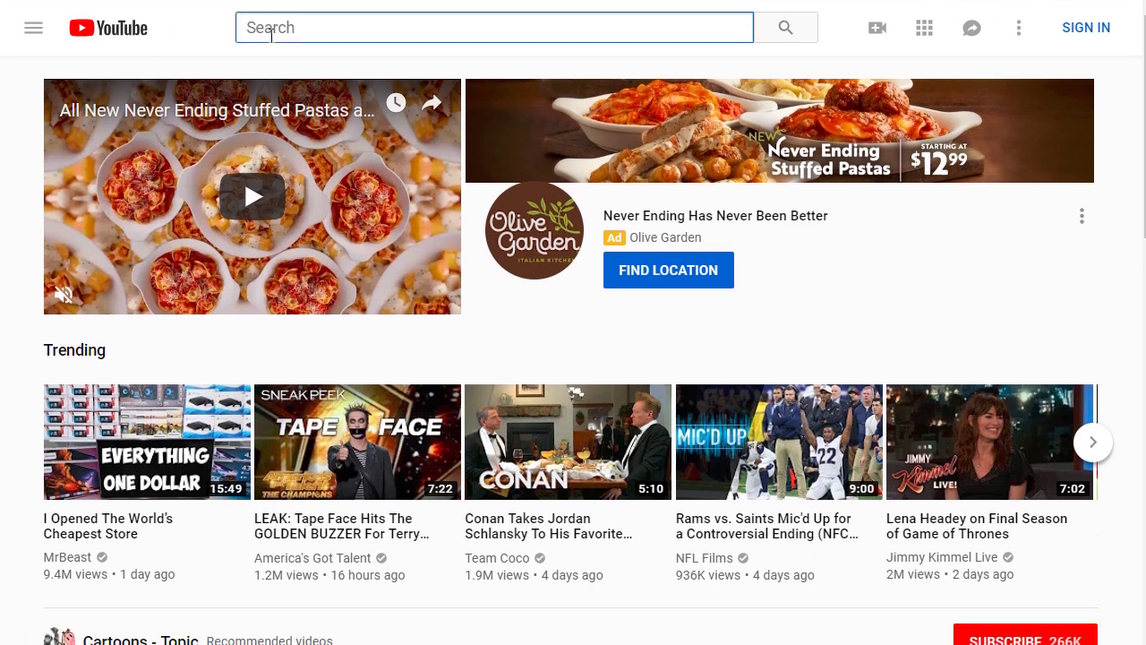
type("instant pot")
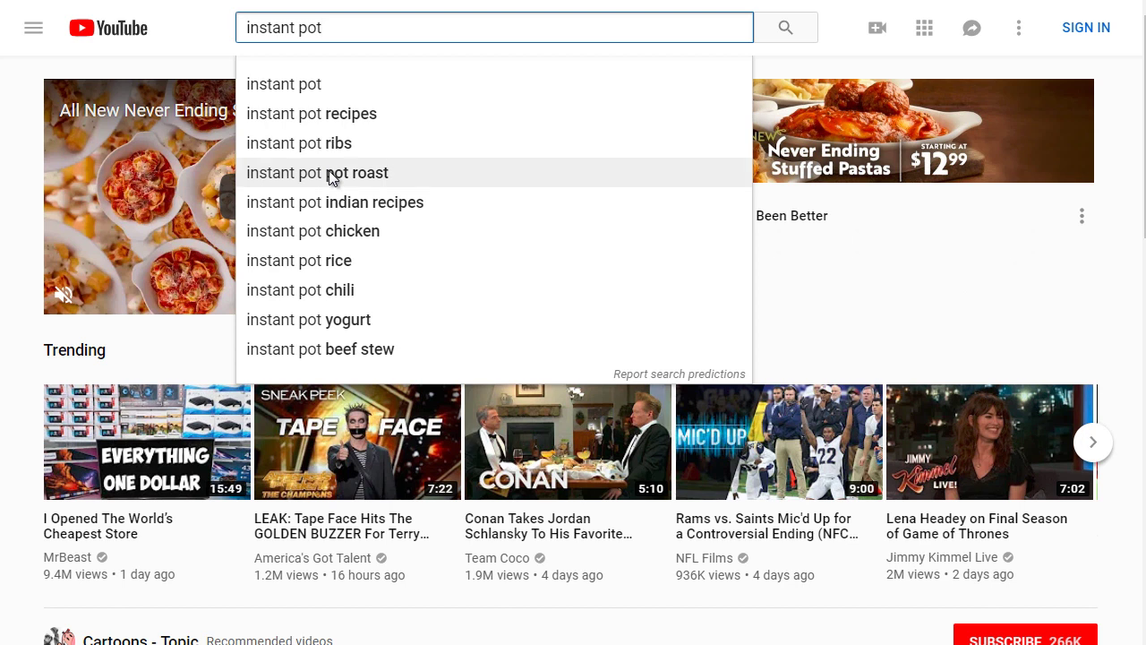
left_click(324, 84)
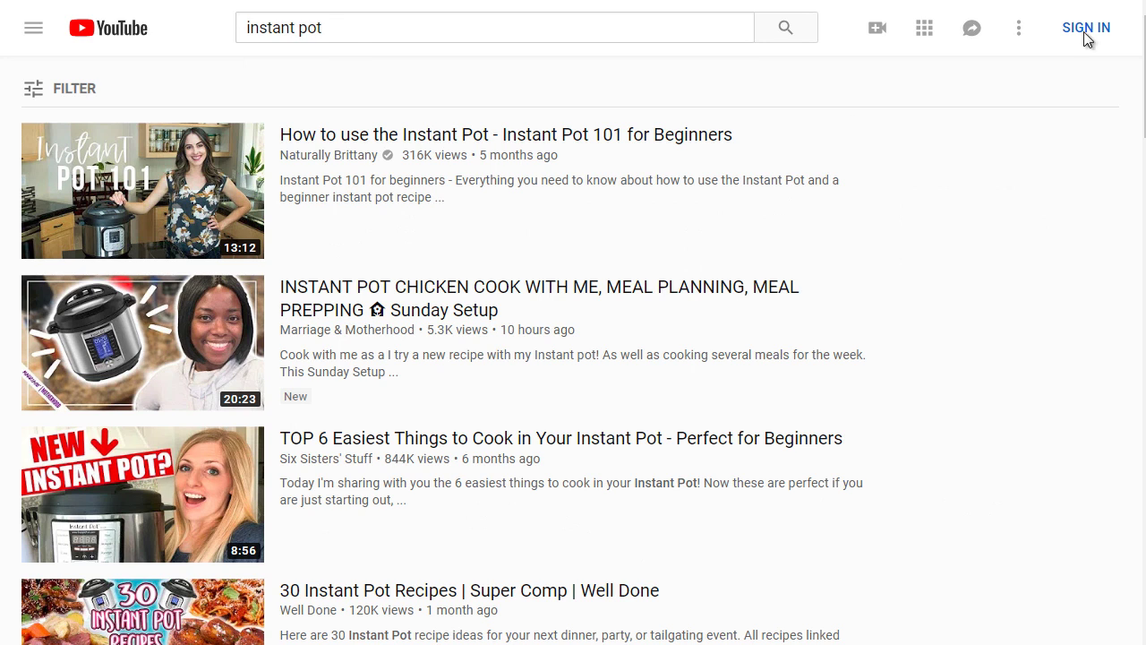
Step: Open the 'Instant Pot 101 for Beginners' result in a new tab
mouse_move(476, 153)
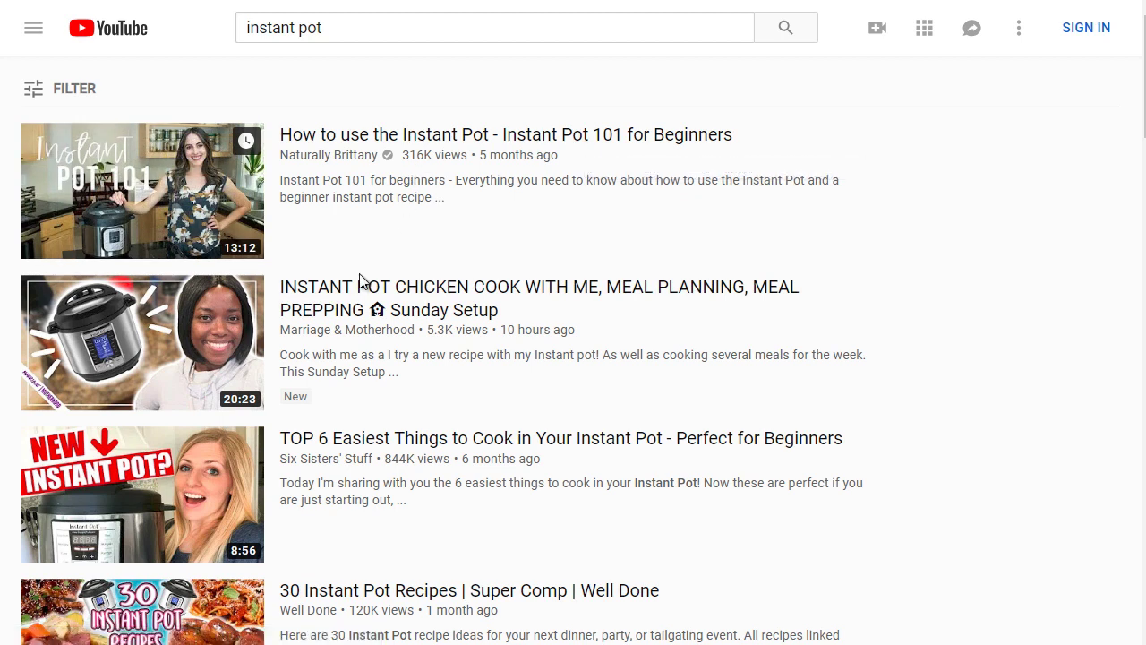
mouse_move(286, 289)
scroll(470, 312, "down", 3)
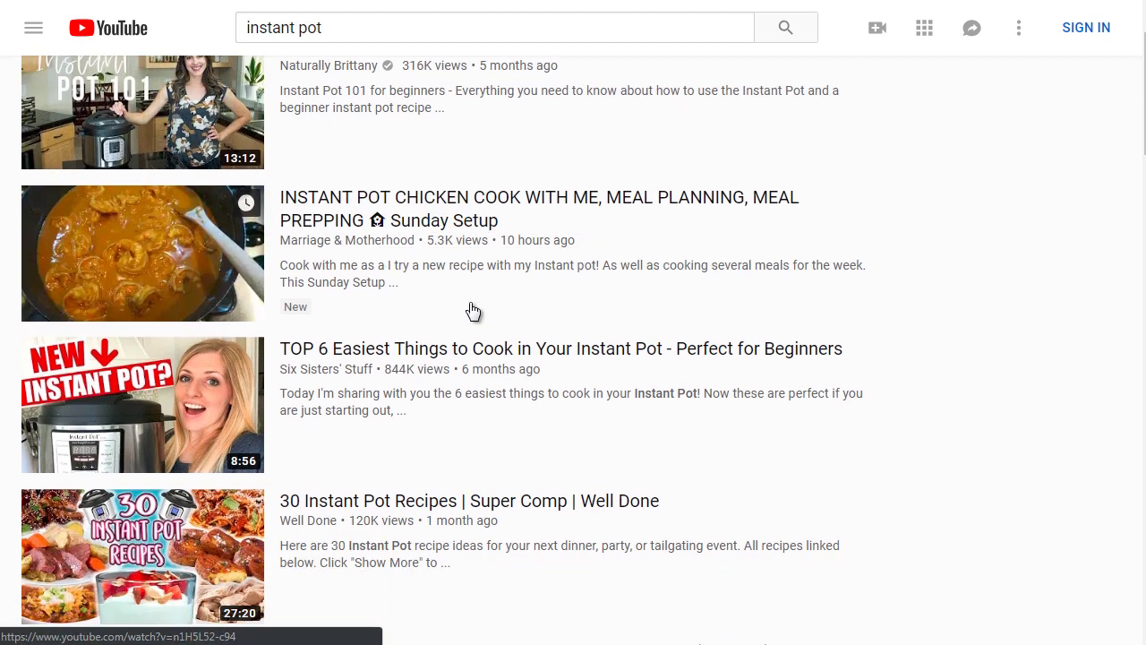
mouse_move(486, 242)
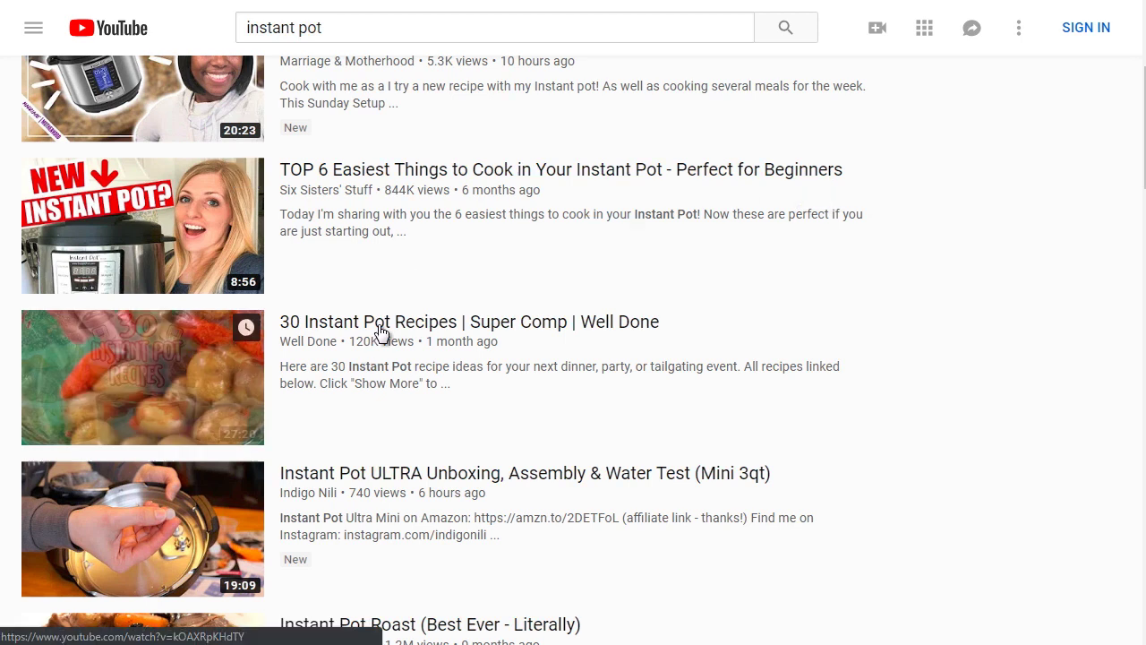
scroll(381, 332, "up", 3)
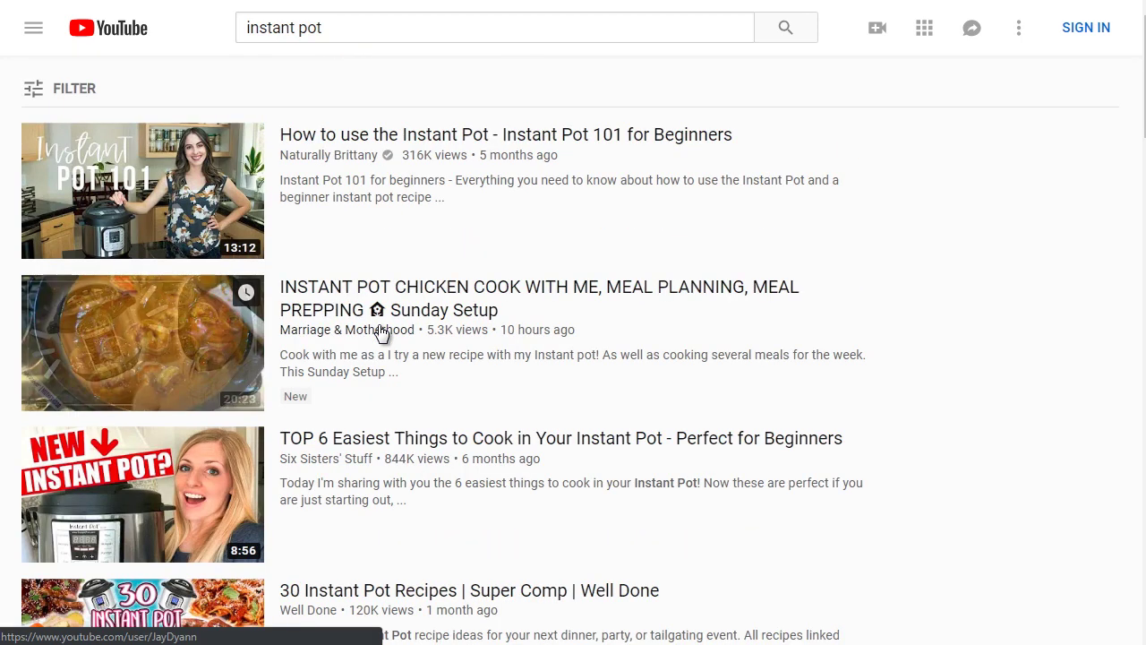
scroll(380, 332, "down", 1)
scroll(380, 333, "up", 1)
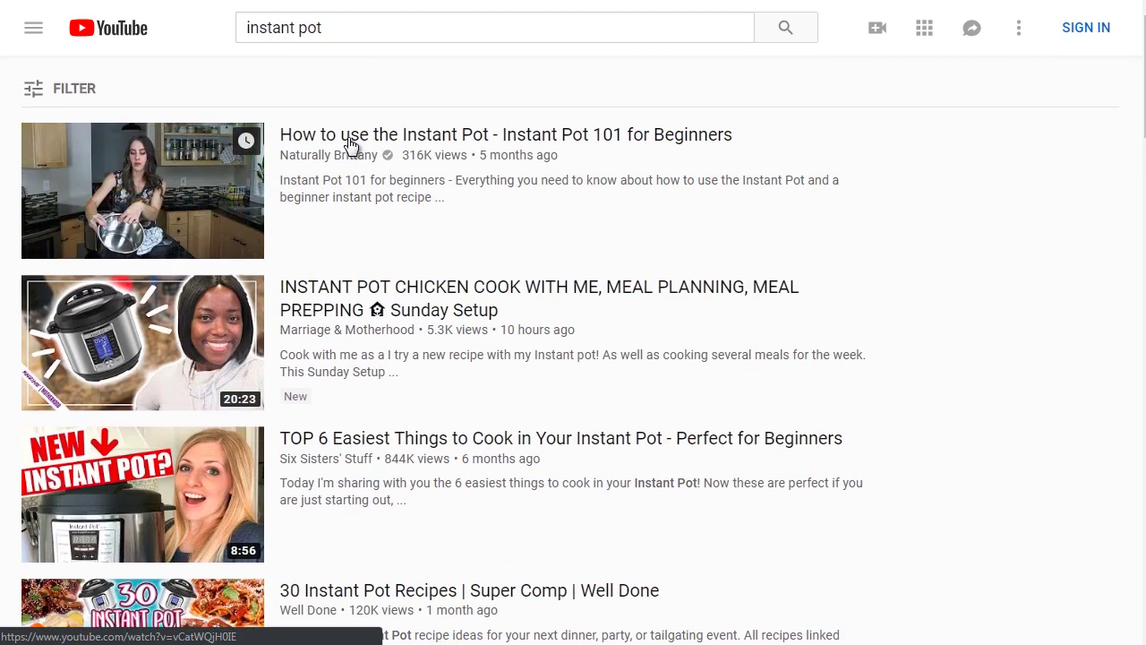
right_click(367, 143)
left_click(361, 258)
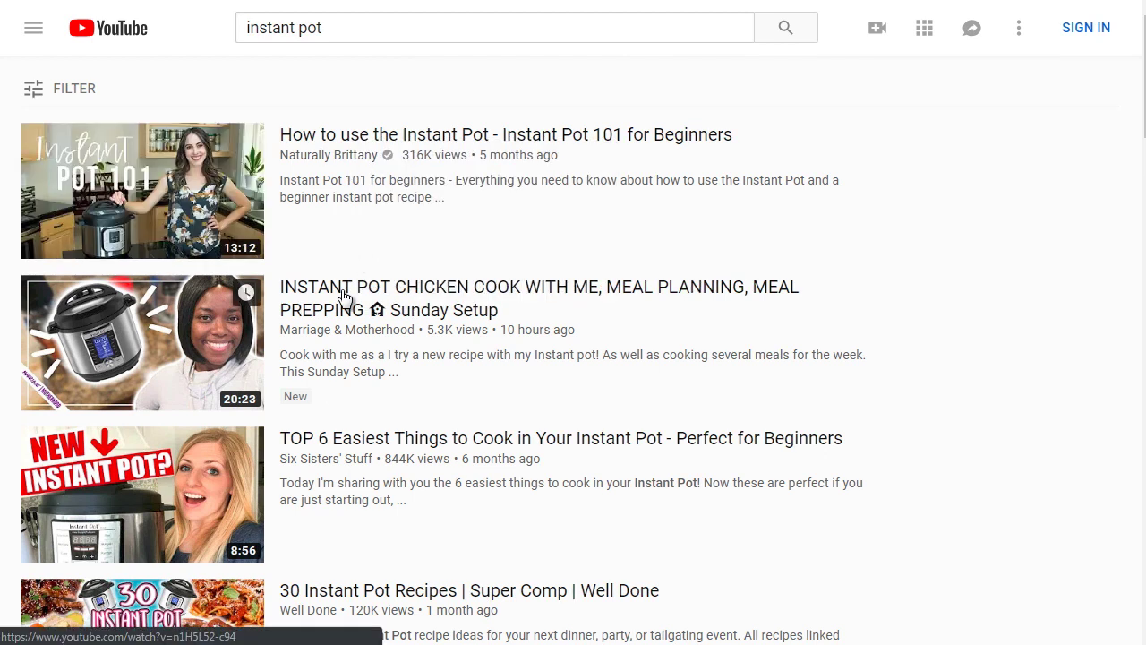
Step: Open the chicken meal-prep and 'TOP 6 Easiest Things' results in new tabs, then switch to the first one
right_click(367, 289)
left_click(341, 394)
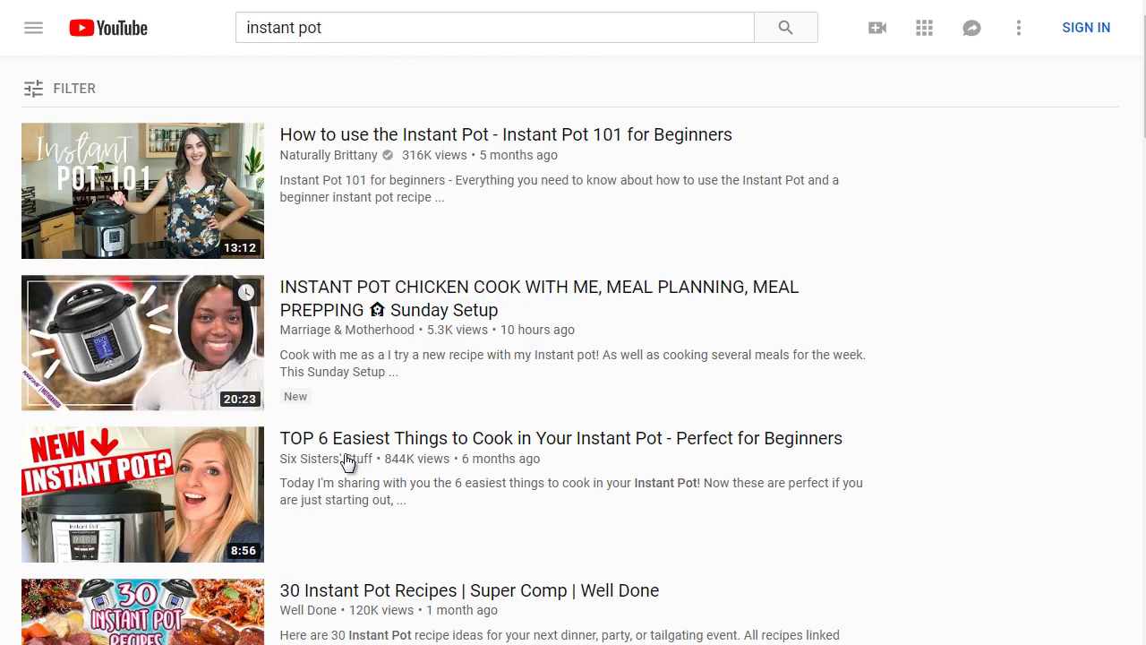
right_click(347, 430)
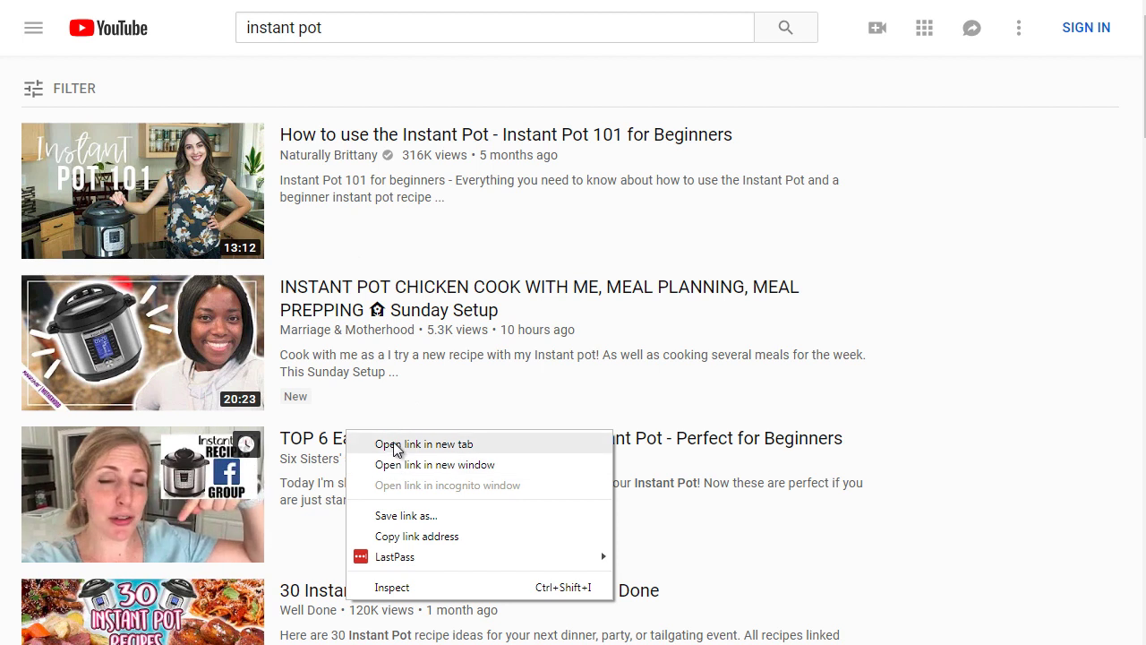
left_click(396, 444)
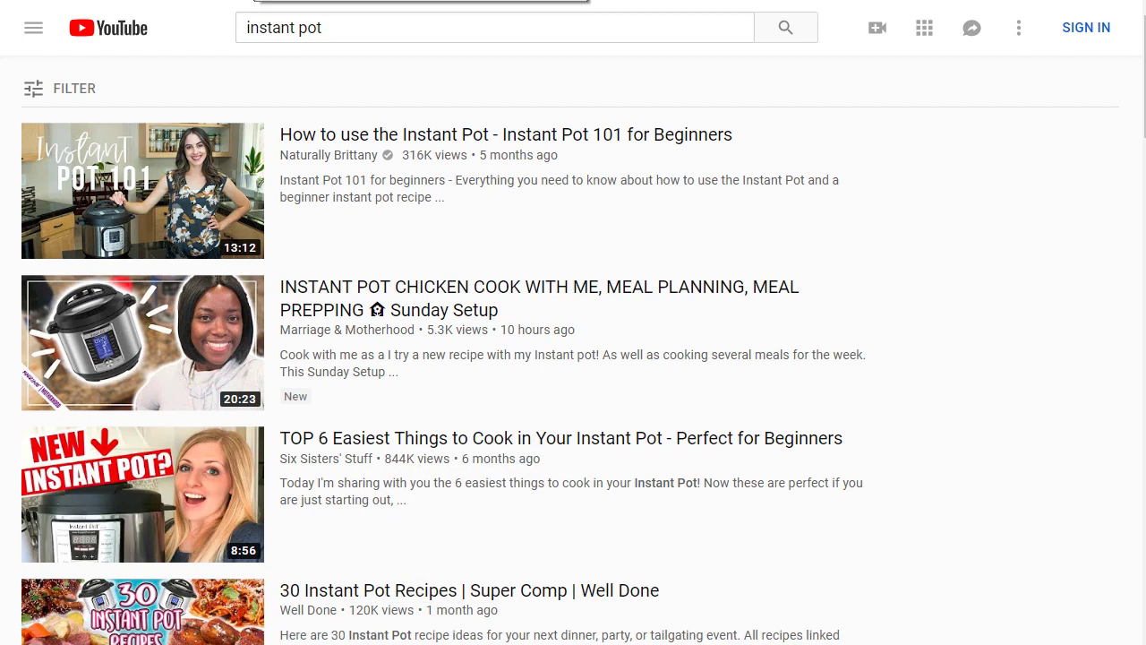
key("ctrl+Tab")
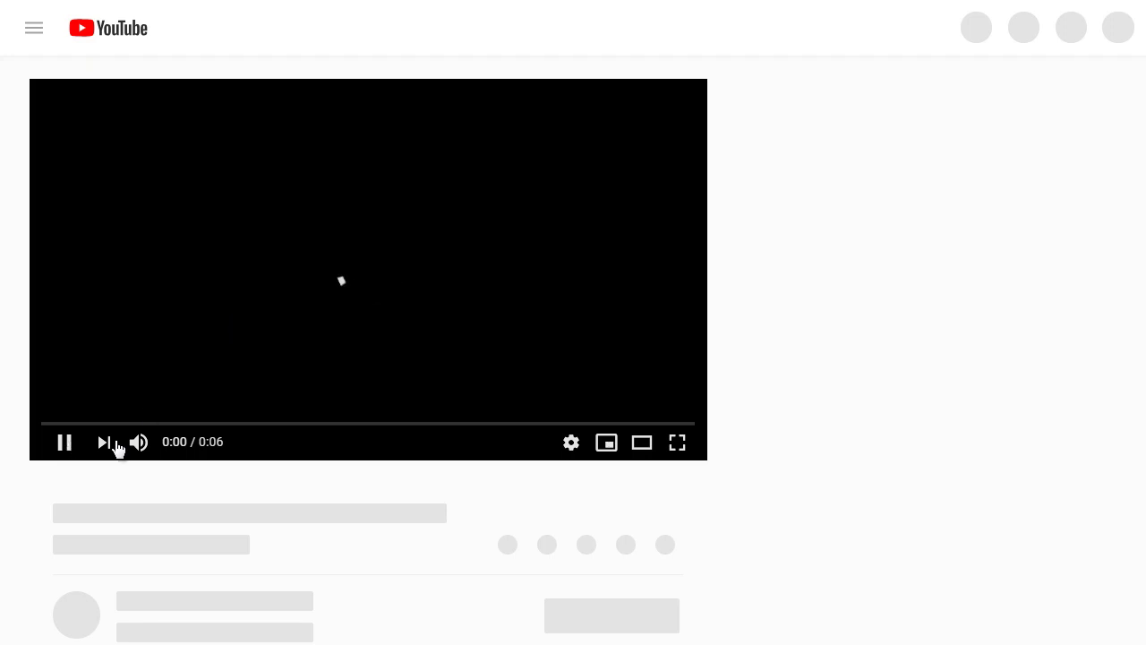
Step: Mute the Instant Pot 101 video and leave it paused at 0:07 of 13:11
left_click(66, 443)
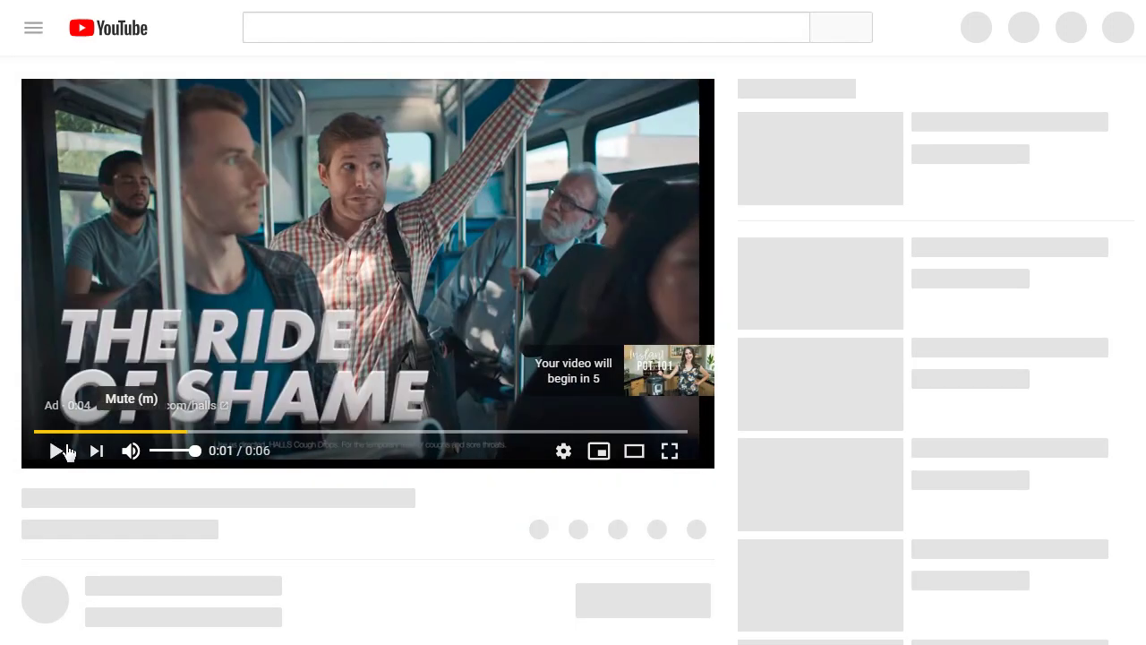
left_click(57, 444)
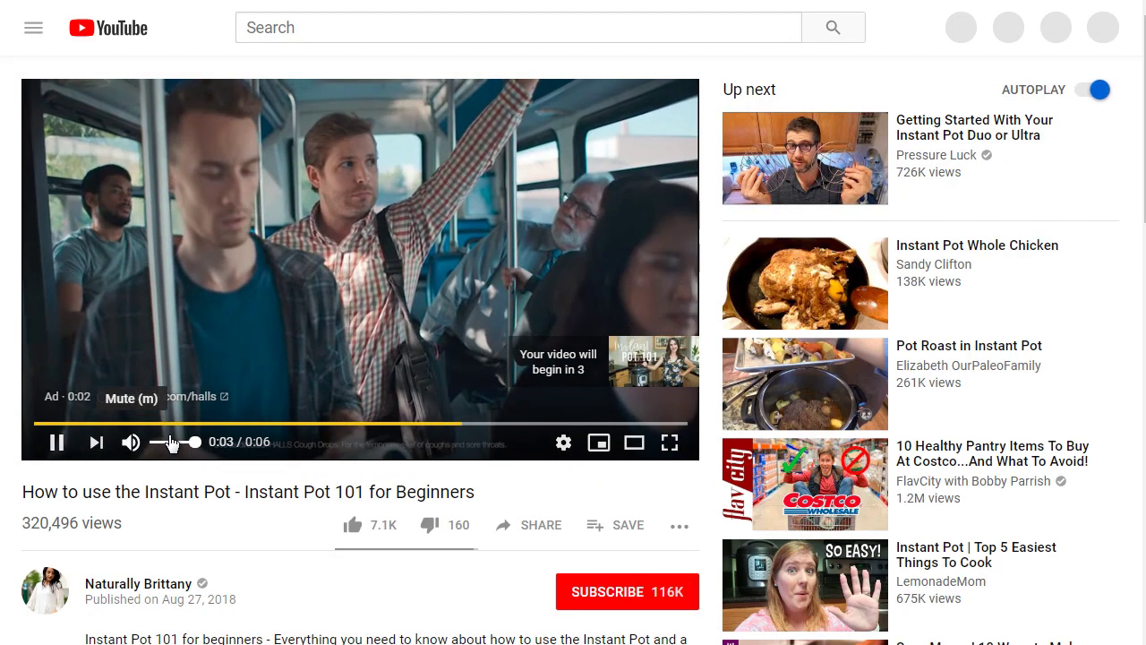
left_click(133, 443)
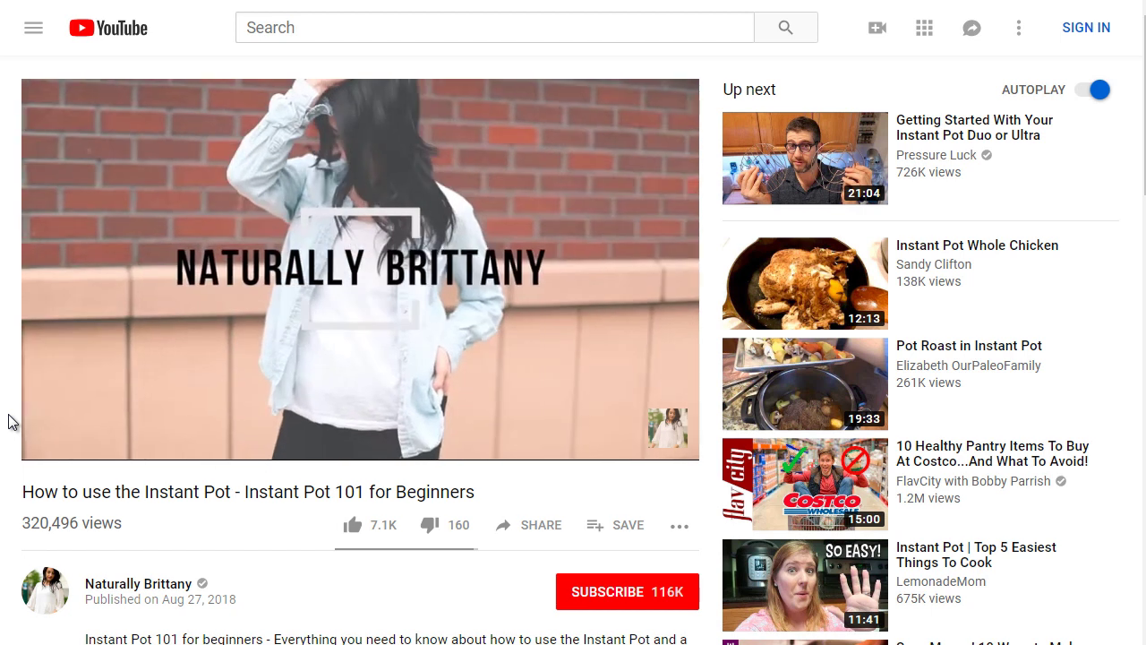
scroll(10, 421, "down", 1)
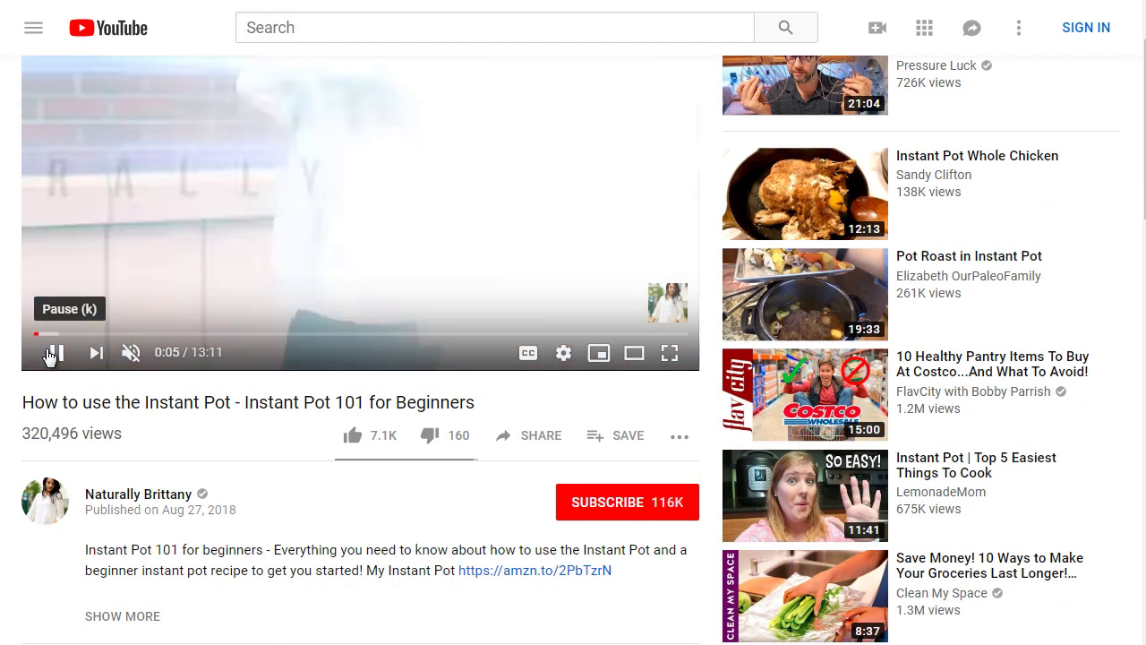
left_click(51, 353)
left_click(52, 353)
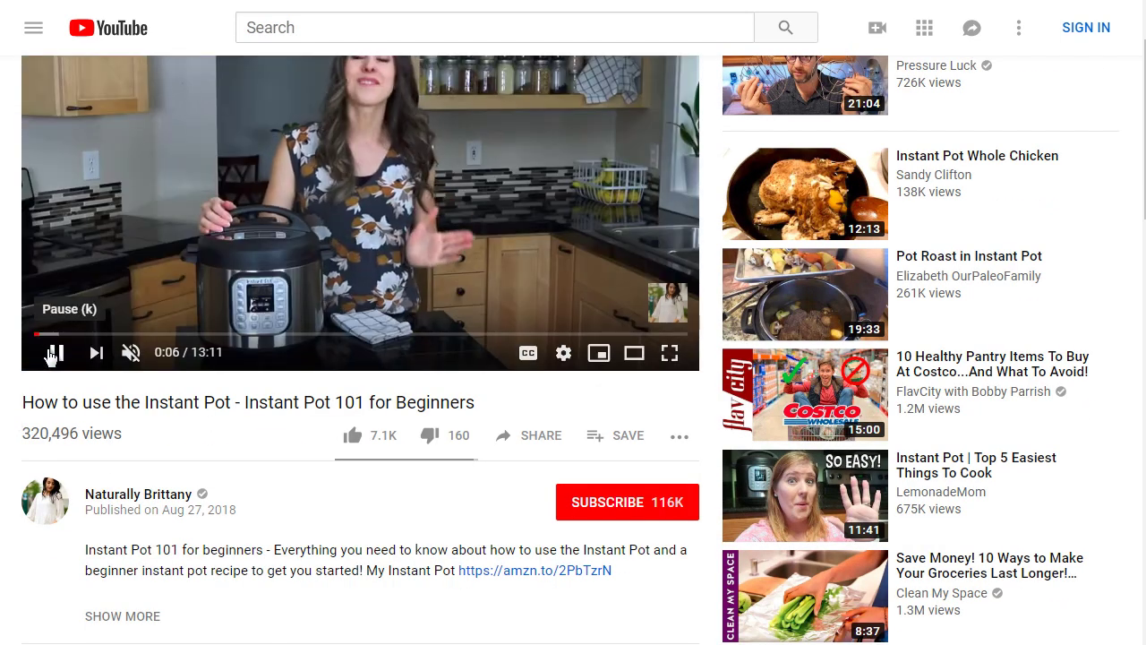
left_click(52, 351)
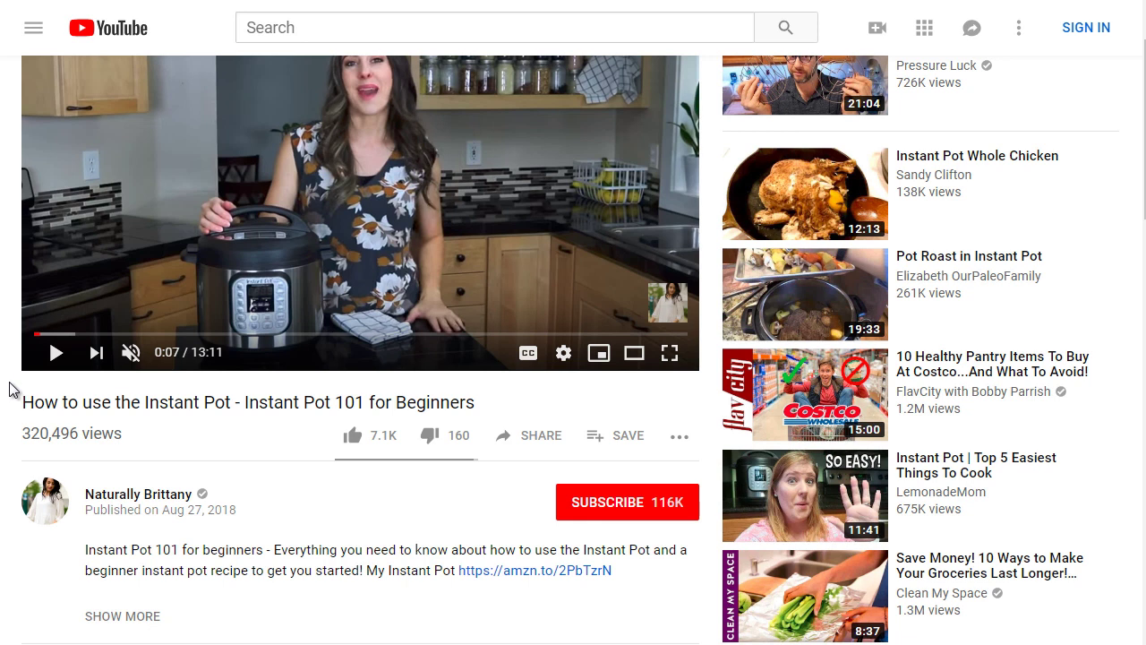
scroll(54, 381, "down", 1)
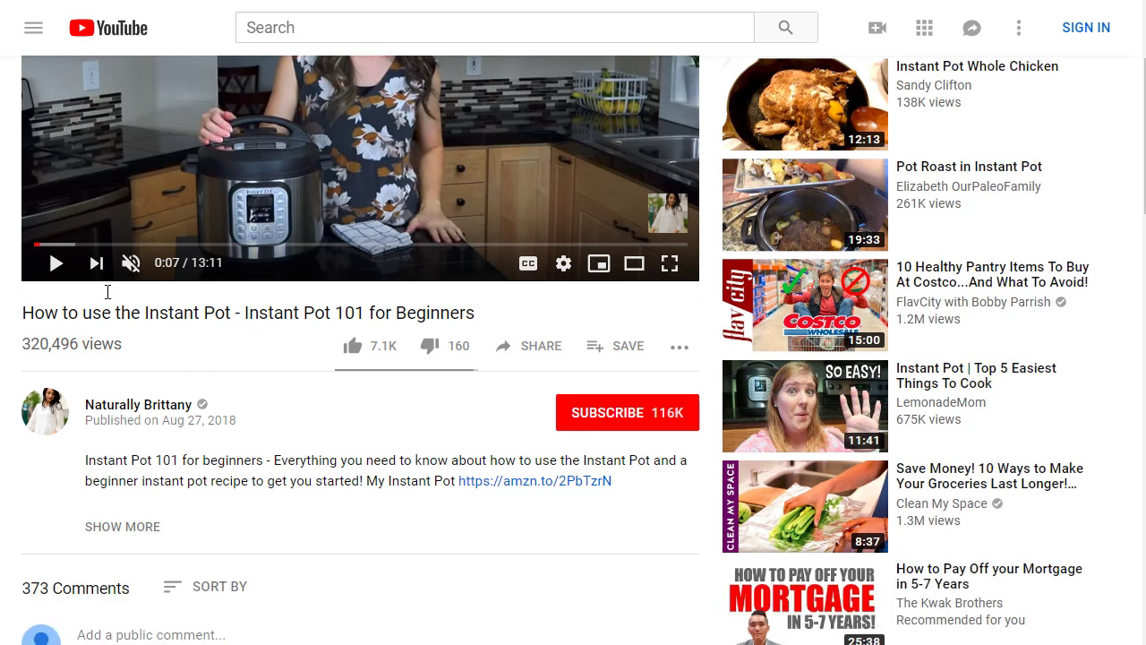
scroll(7, 333, "up", 2)
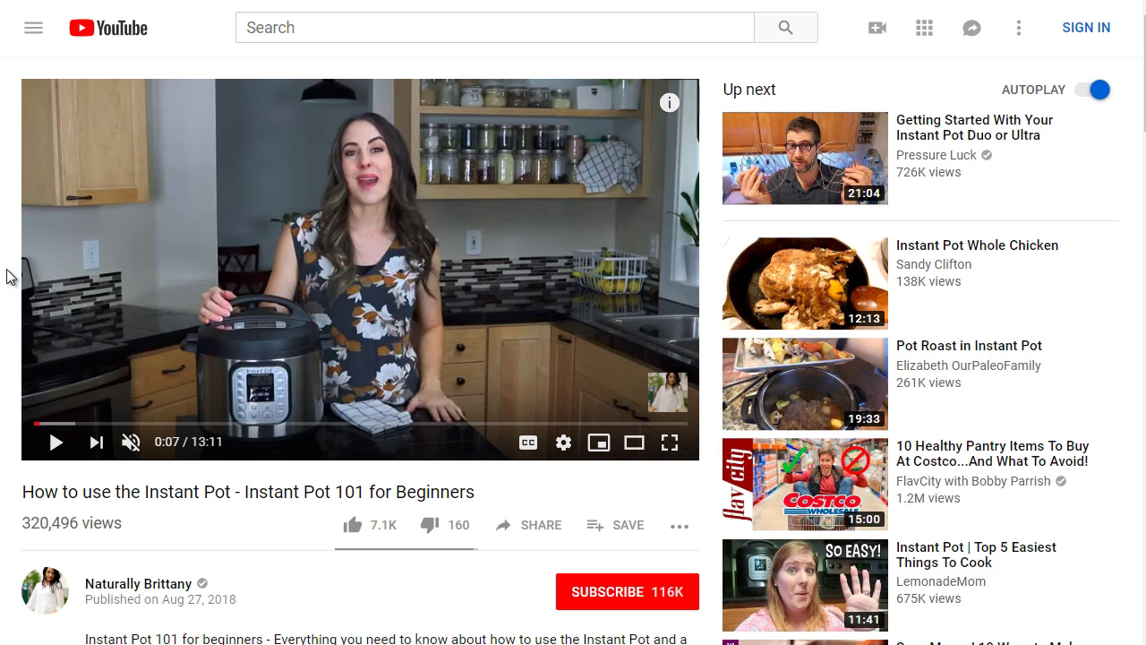
Step: Paste the title 'How to use the Instant Pot - Instant Pot 101 for Beginners' into a new Notepad note
scroll(8, 278, "down", 1)
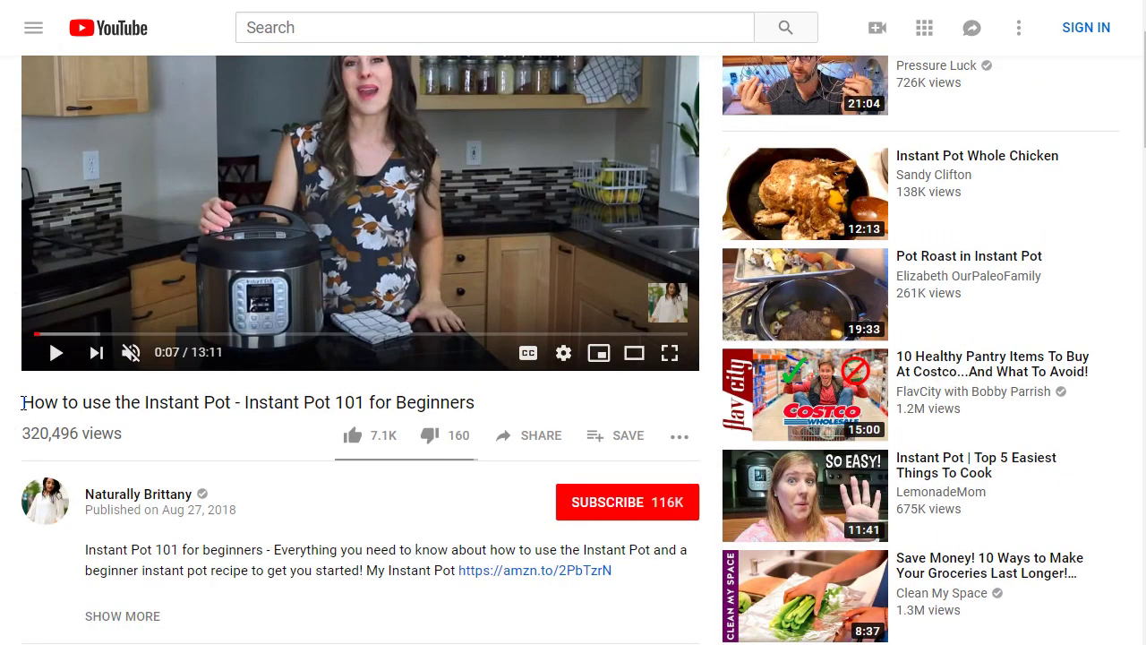
left_click_drag(21, 402, 483, 414)
key("ctrl+c")
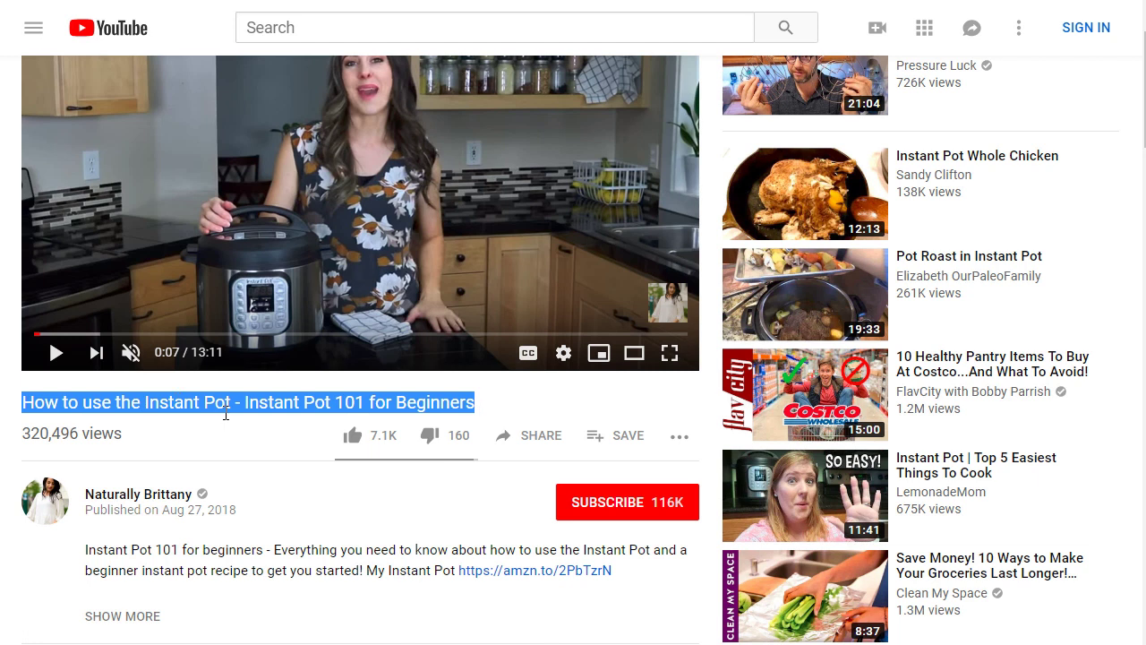
key("super")
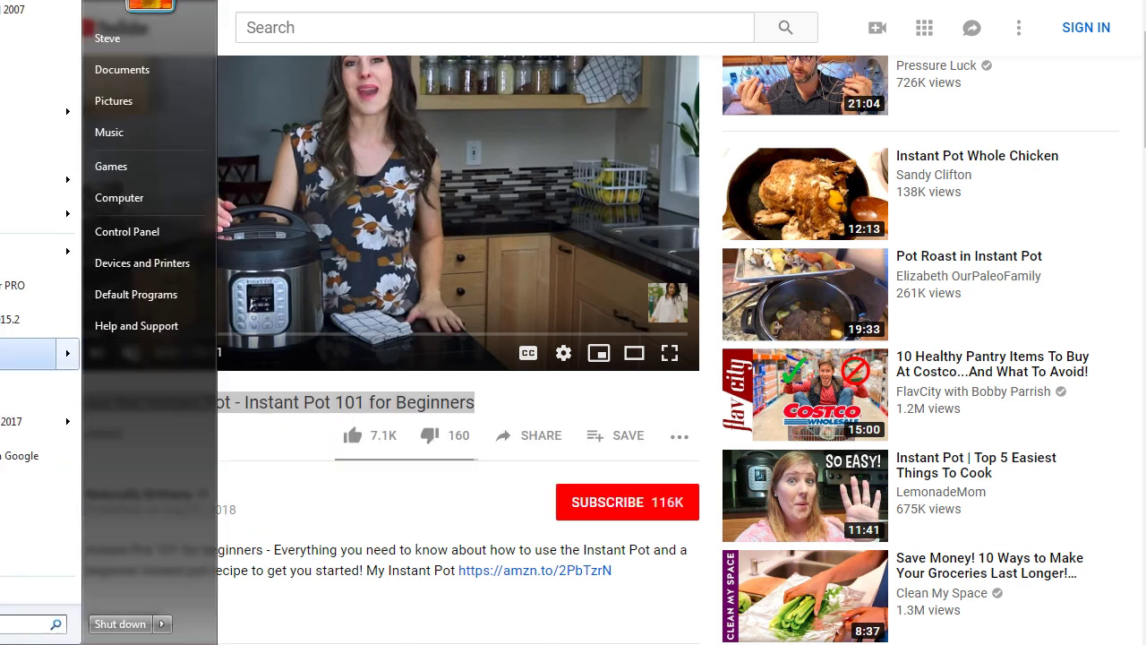
left_click(3, 86)
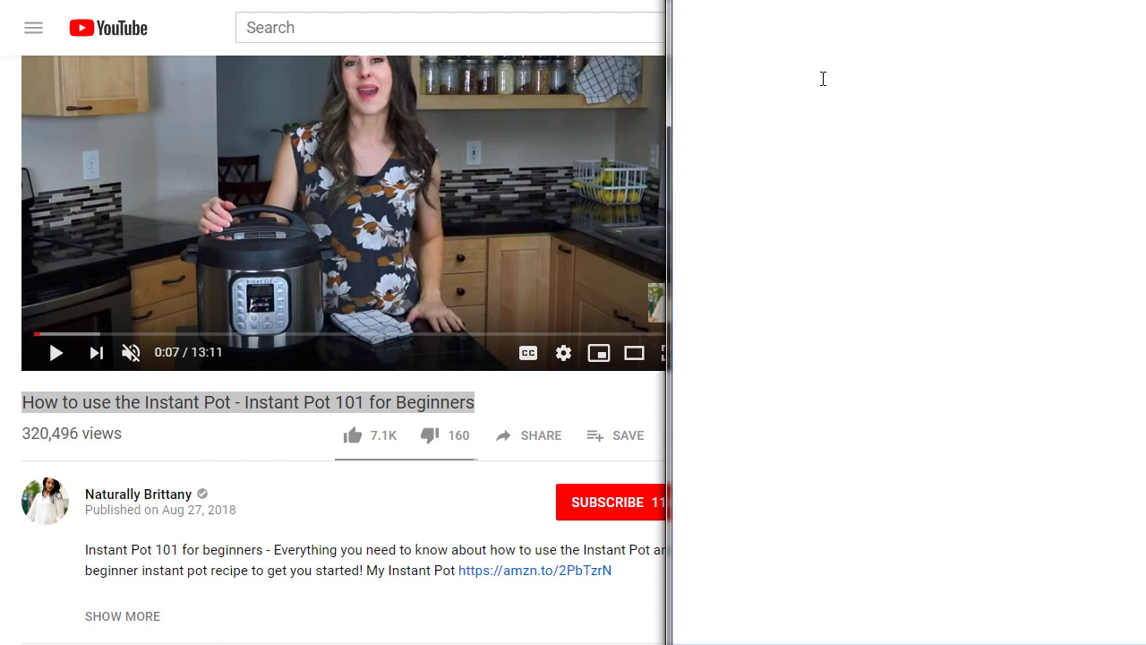
key("ctrl+v")
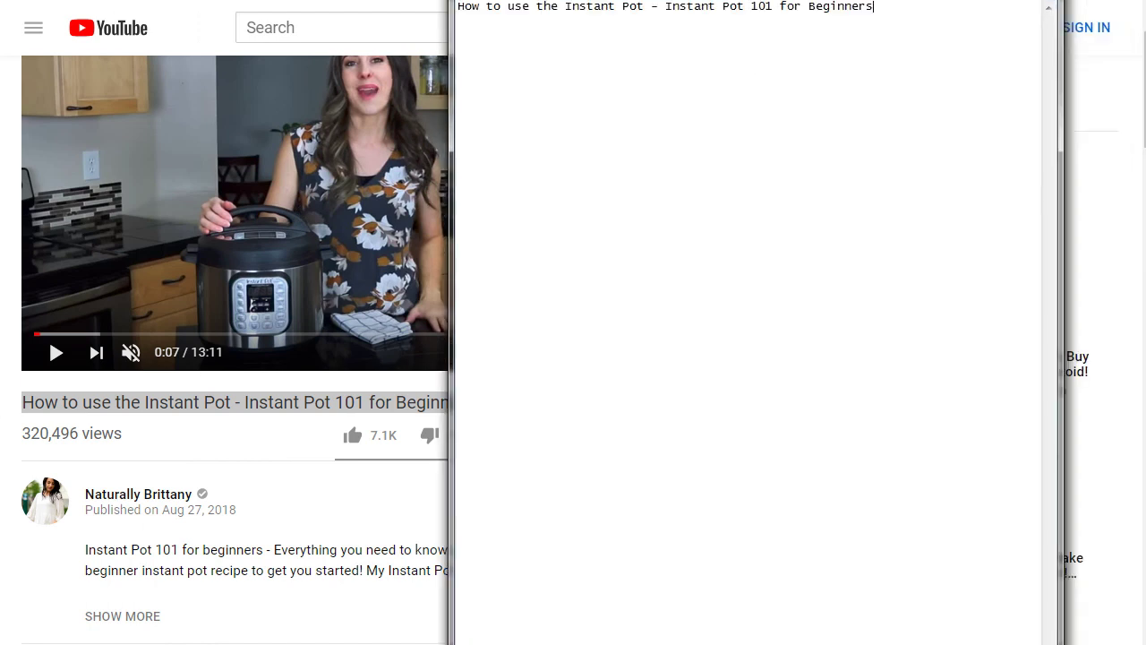
left_click(248, 453)
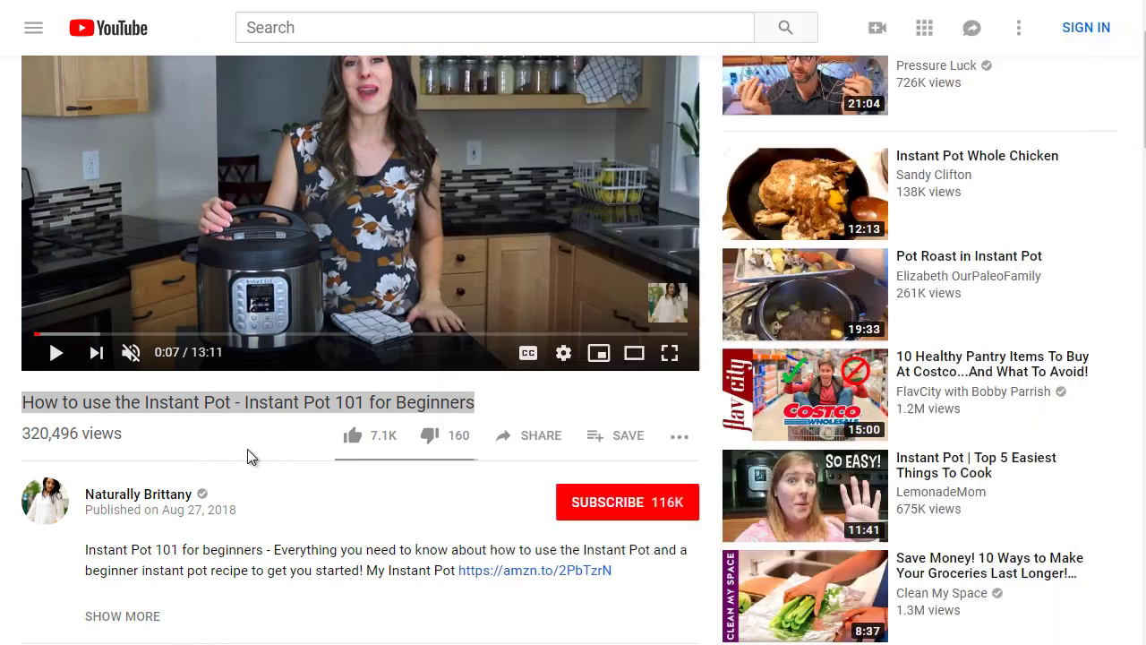
scroll(249, 454, "down", 1)
scroll(251, 452, "down", 1)
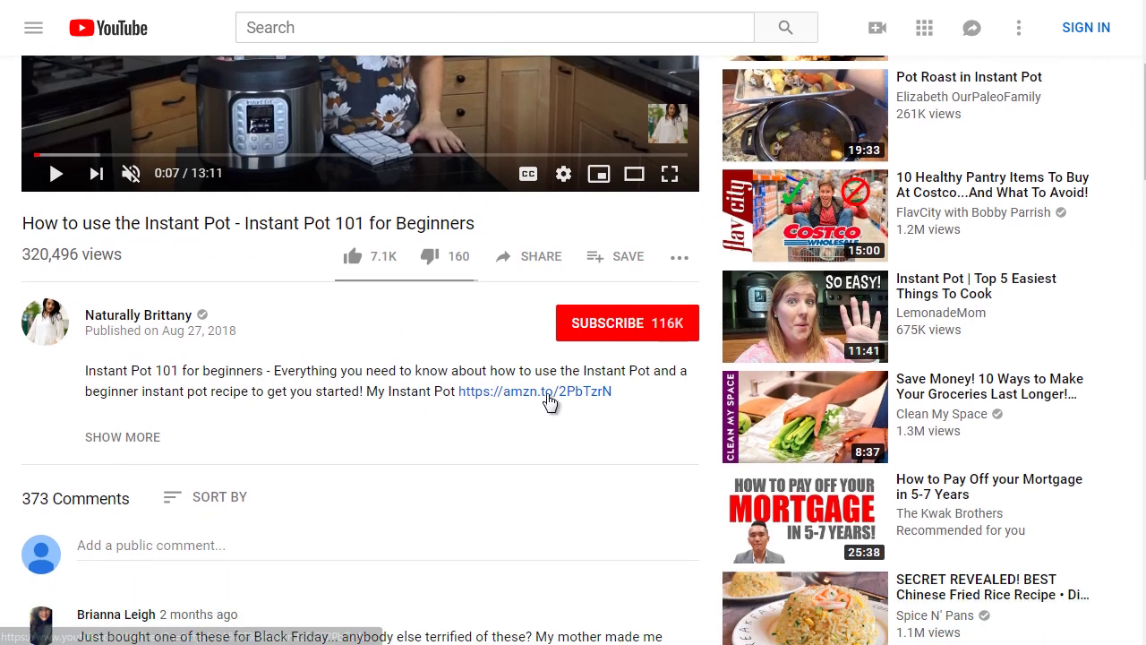
Step: Expand the description and copy it through the Instant Pot Yogurt Recipe link
left_click(101, 445)
left_click_drag(85, 370, 637, 404)
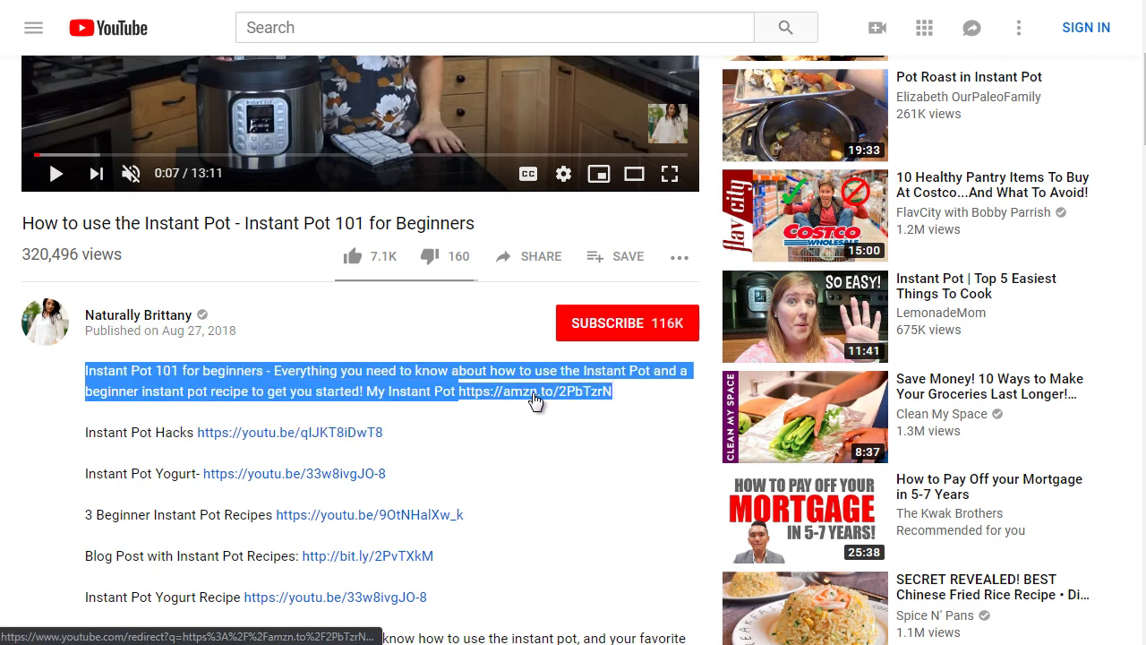
scroll(547, 406, "down", 1)
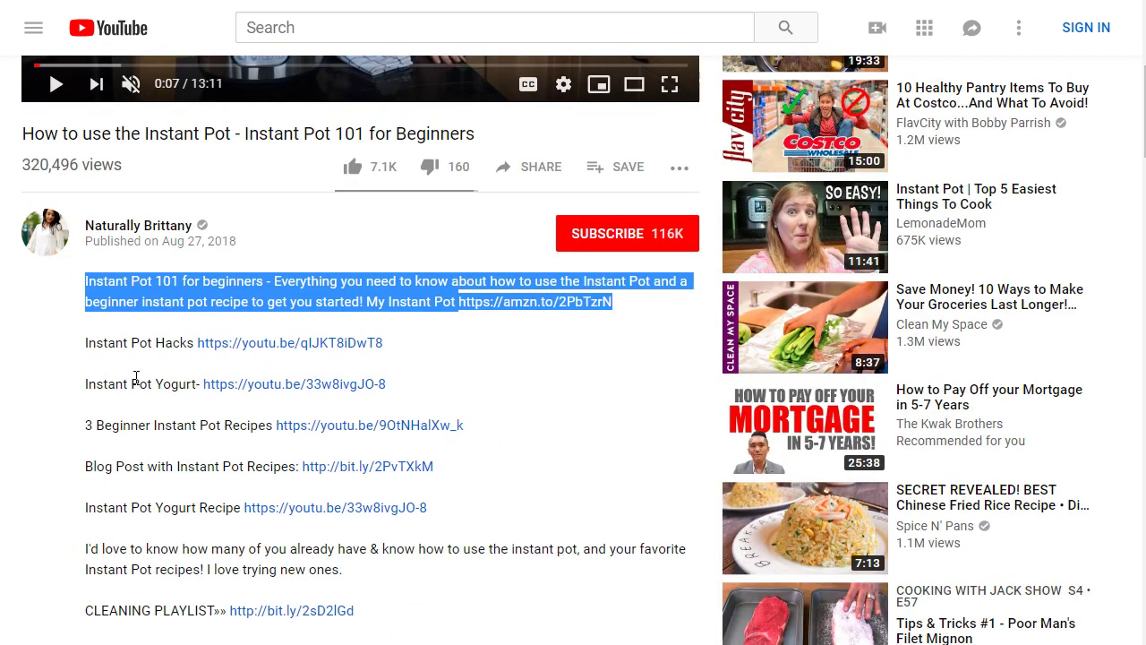
left_click(441, 387, "shift")
scroll(445, 407, "down", 1)
left_click(450, 430, "shift")
key("ctrl+c")
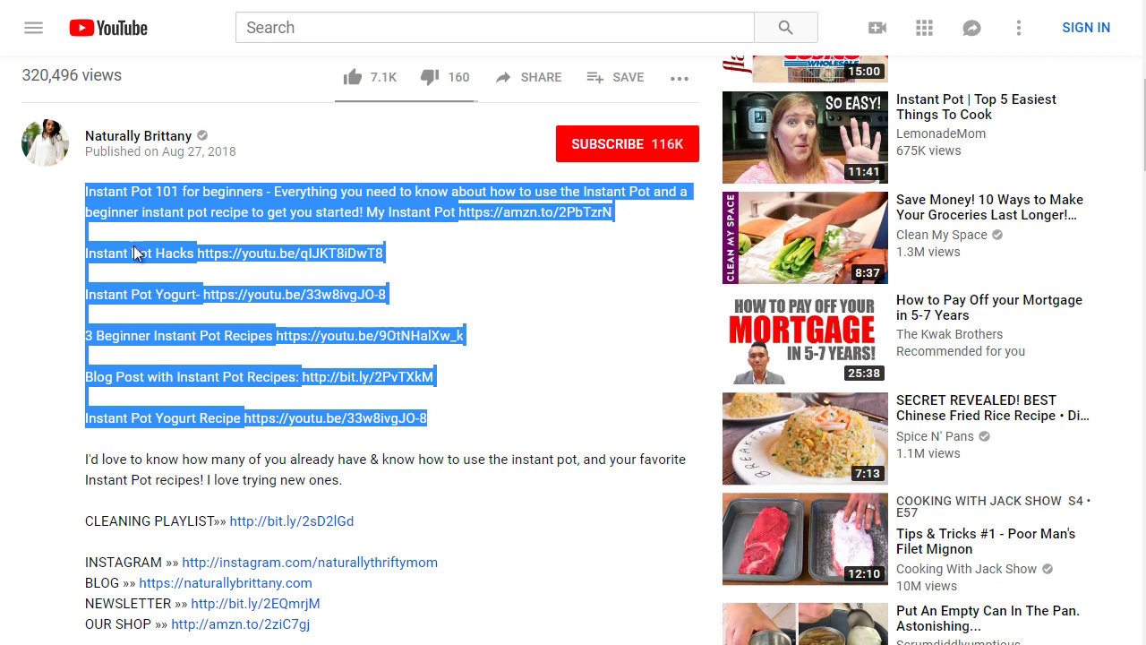
left_click(133, 207)
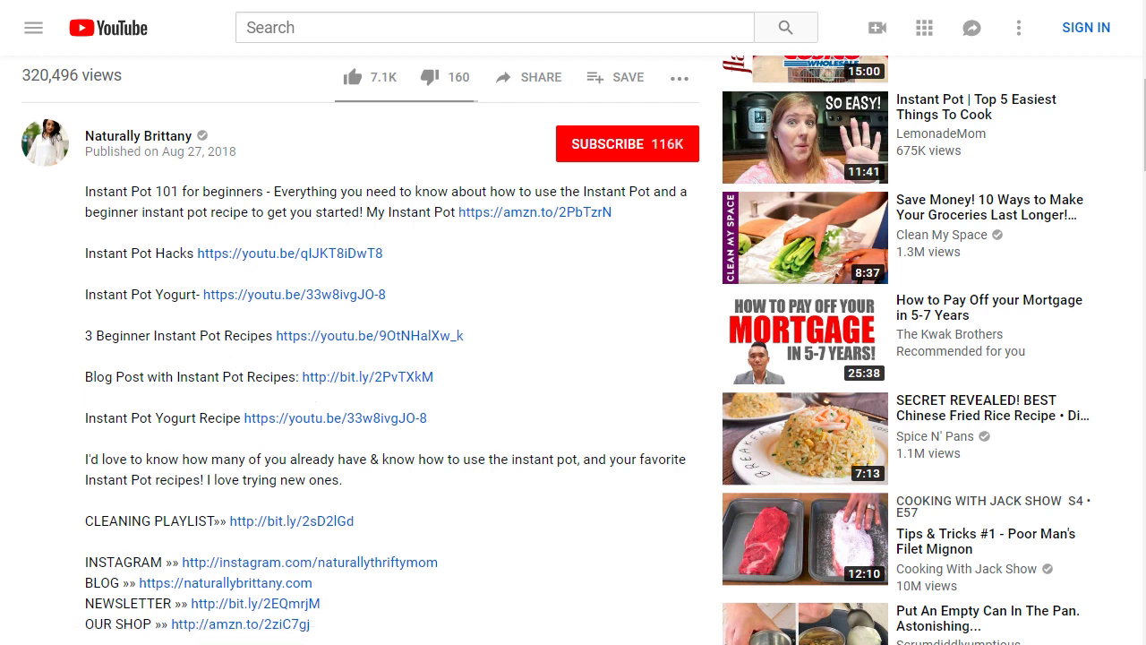
Step: Paste the description into Notepad under the title and add a ===== separator line
key("alt+Tab")
key("ctrl+v")
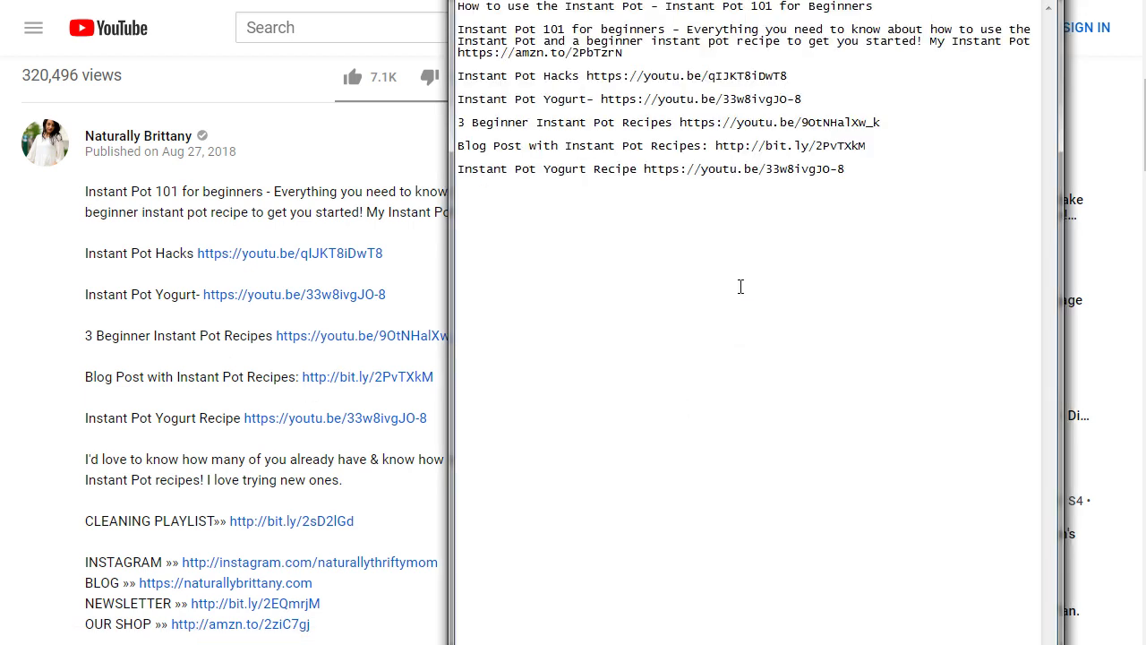
key("Return")
key("Return")
type("=====")
left_click(525, 56)
left_click(72, 268)
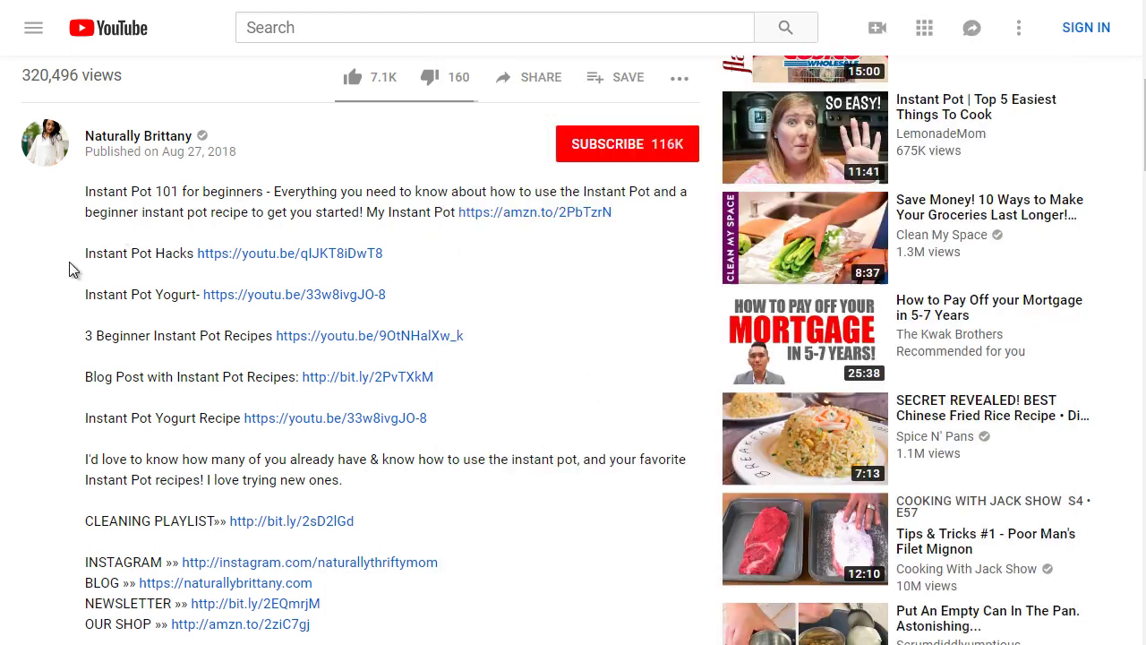
scroll(69, 266, "down", 13)
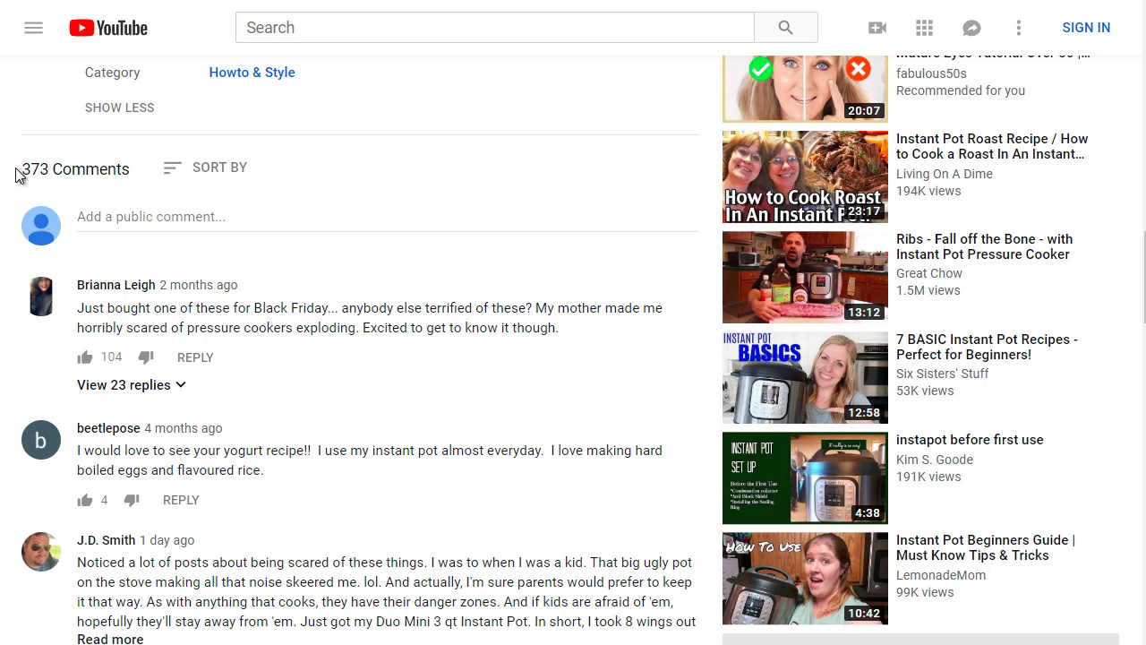
scroll(15, 167, "up", 8)
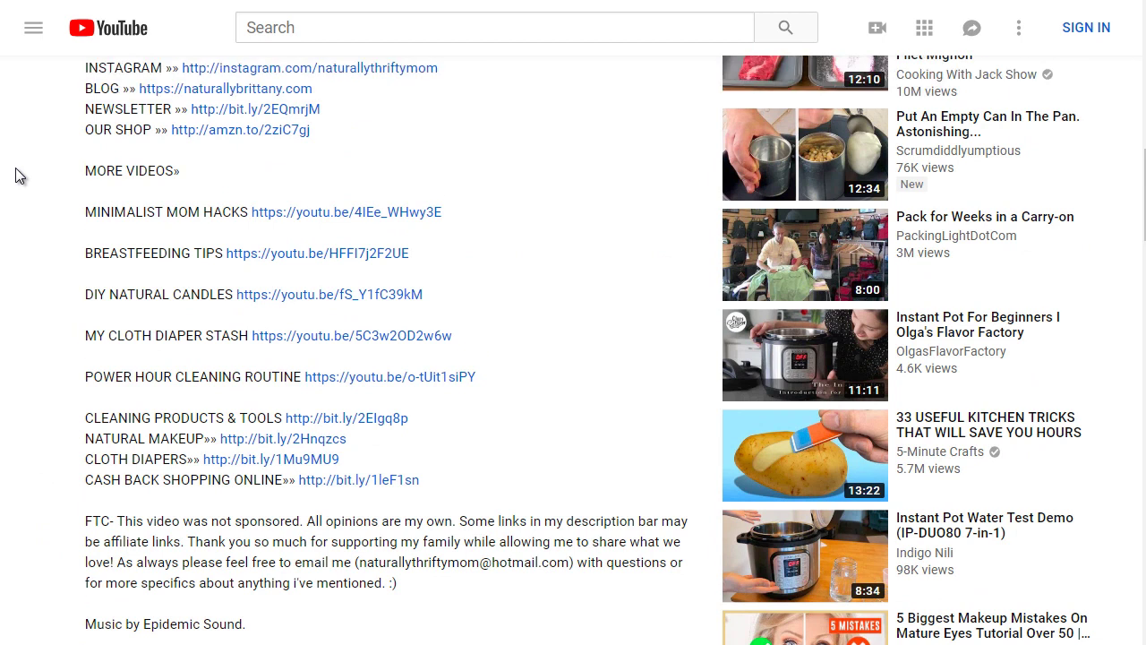
scroll(15, 168, "up", 6)
scroll(18, 171, "down", 2)
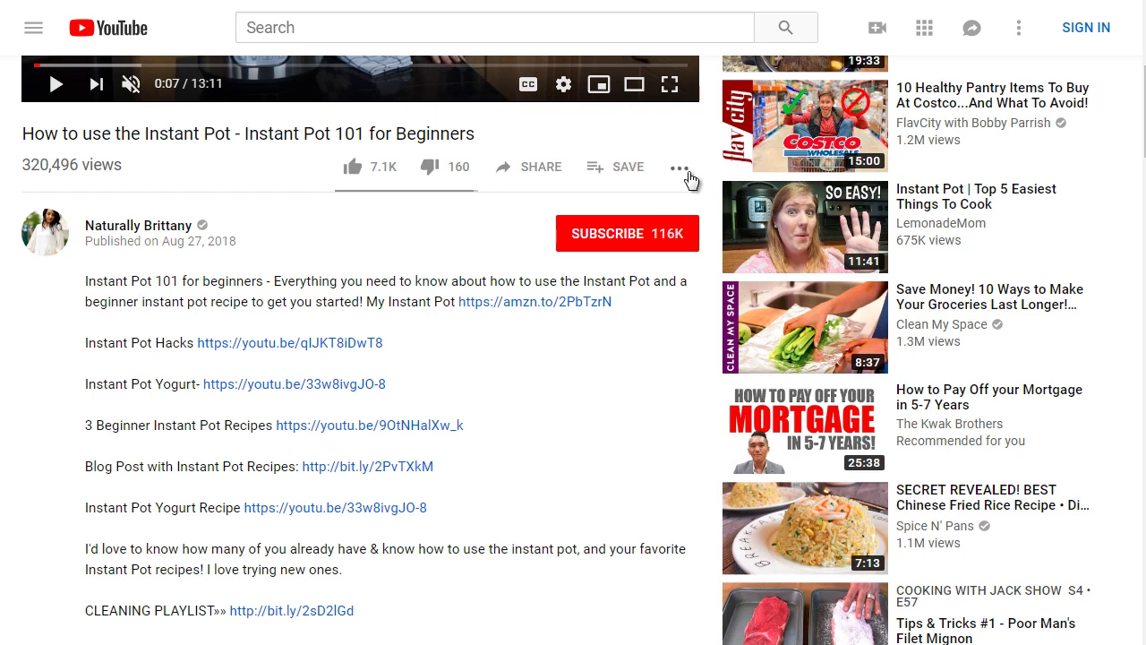
left_click(681, 172)
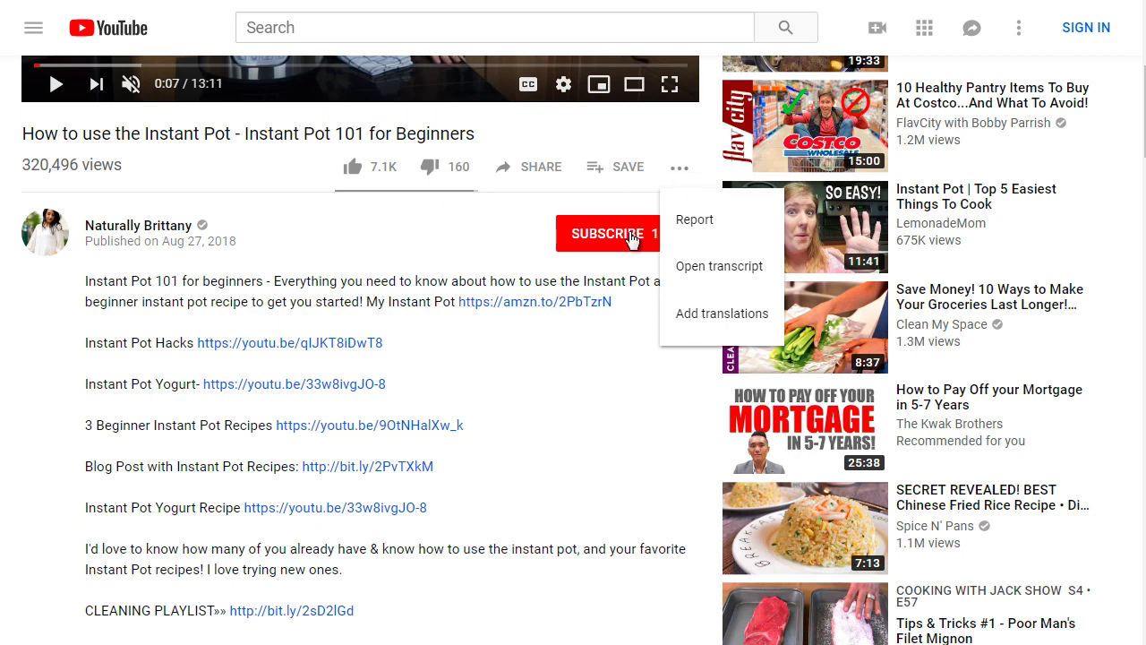
left_click(34, 298)
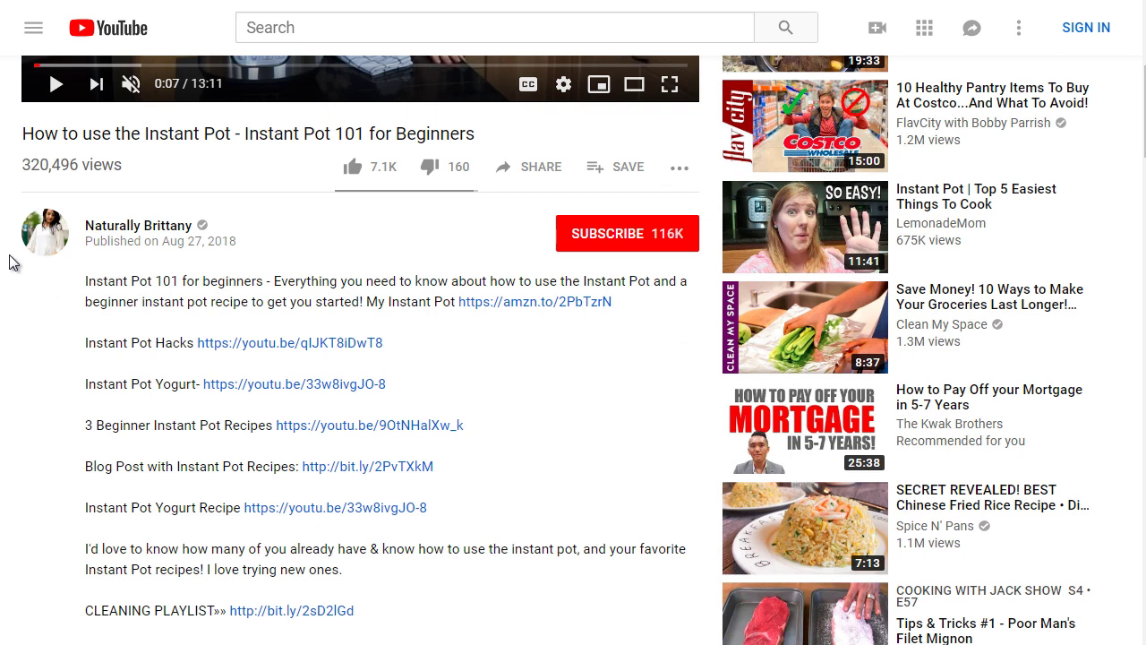
scroll(9, 262, "up", 1)
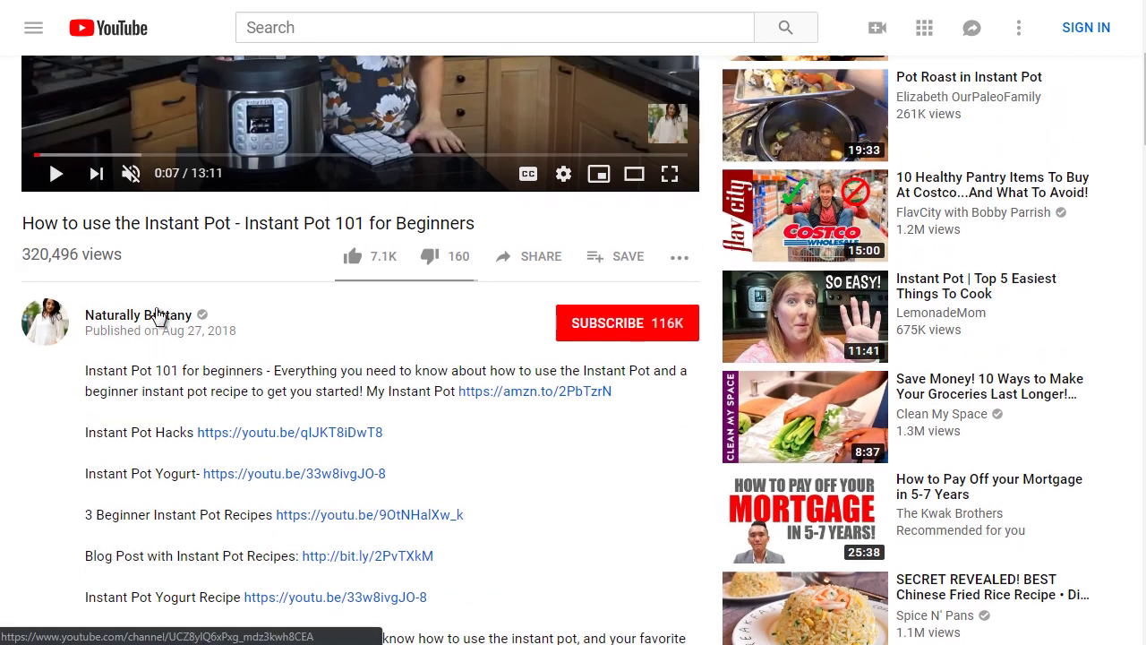
Step: Open the video's source channel in a new tab and pause its trailer
right_click(157, 320)
left_click(197, 325)
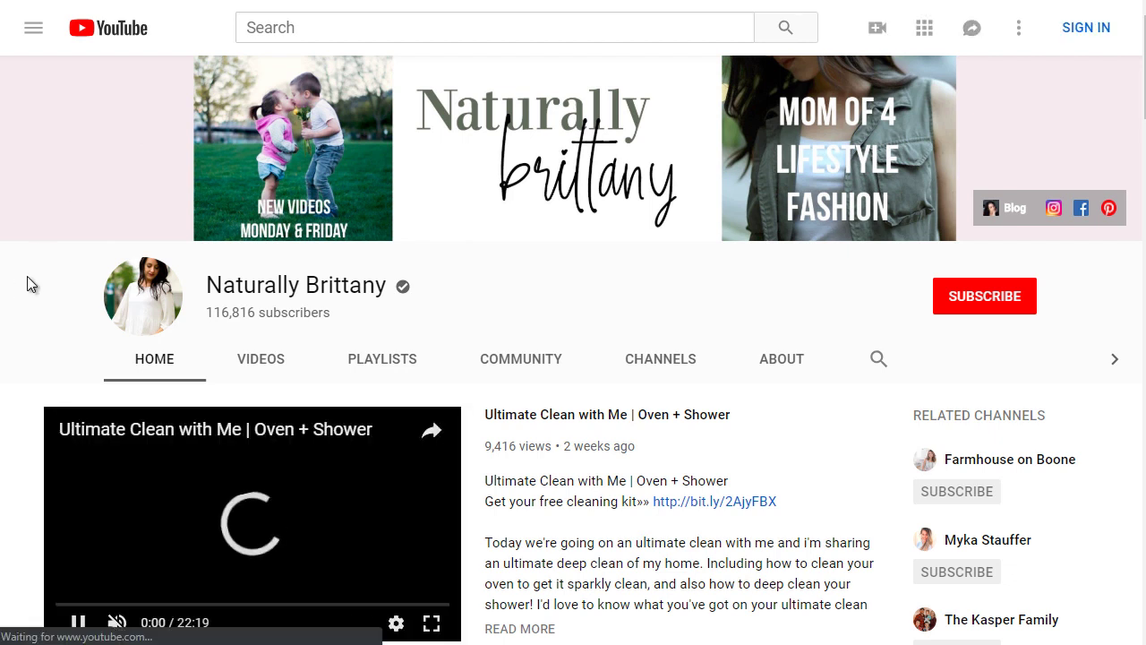
scroll(27, 284, "down", 1)
left_click(78, 532)
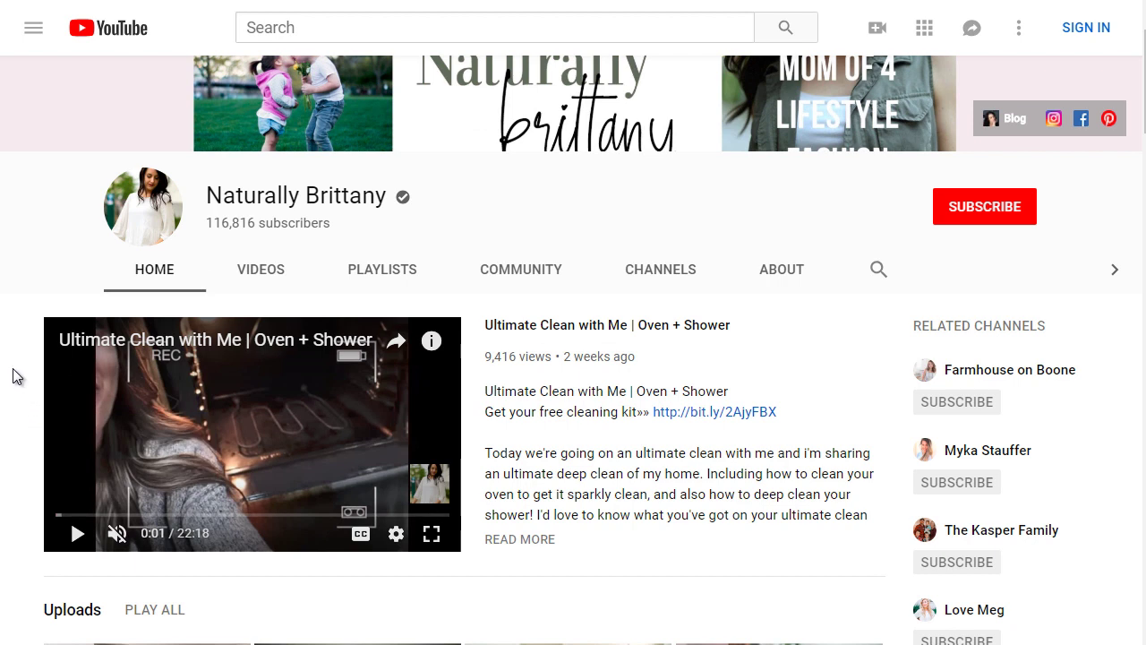
scroll(12, 376, "up", 1)
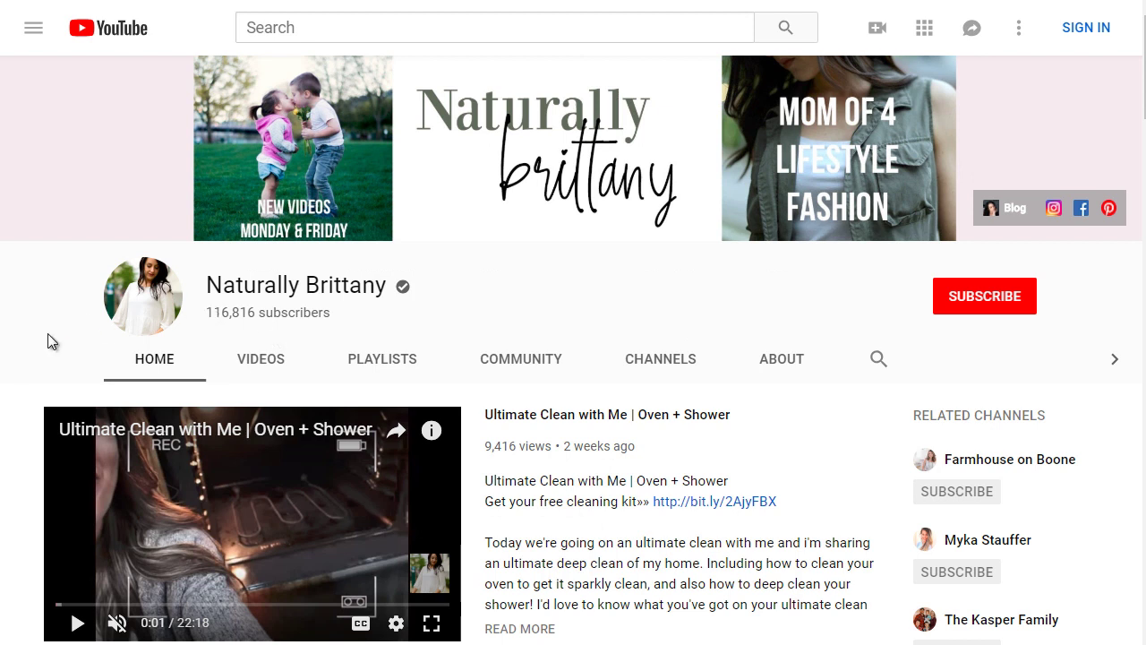
scroll(20, 376, "down", 2)
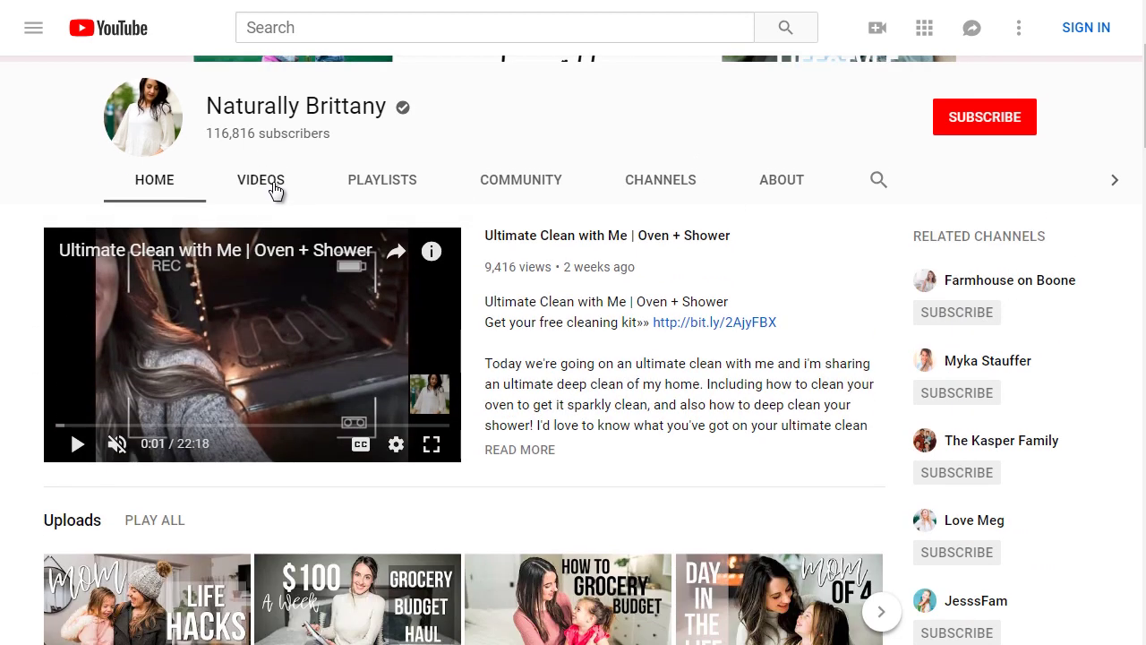
Step: Browse the channel's VIDEOS grid of uploads
left_click(274, 185)
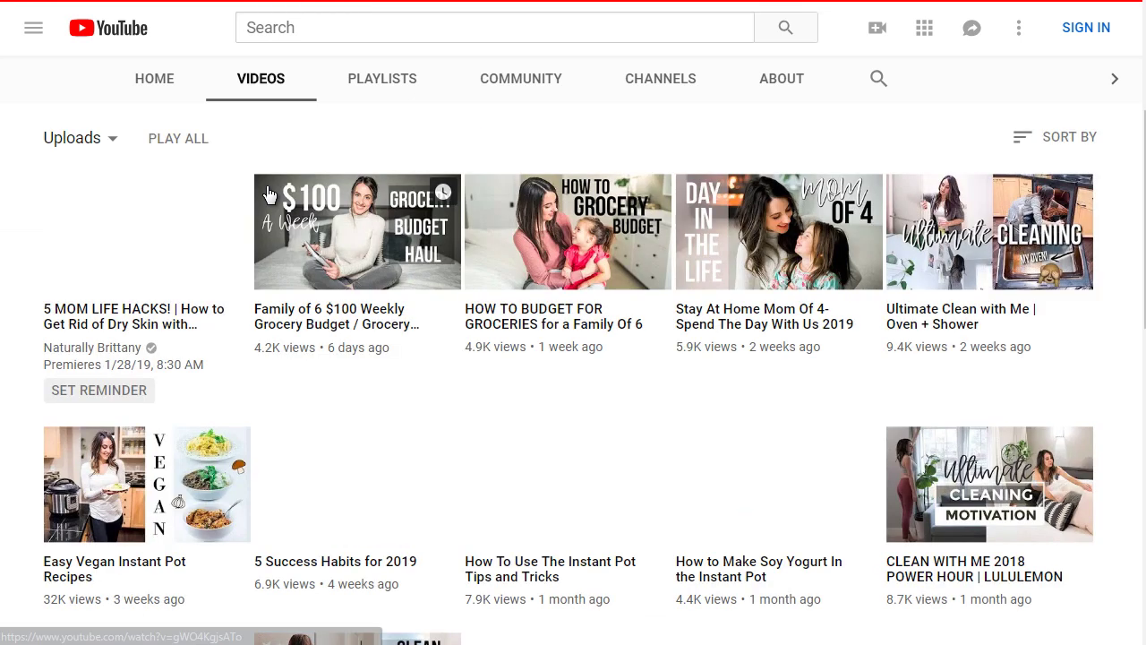
scroll(348, 278, "down", 5)
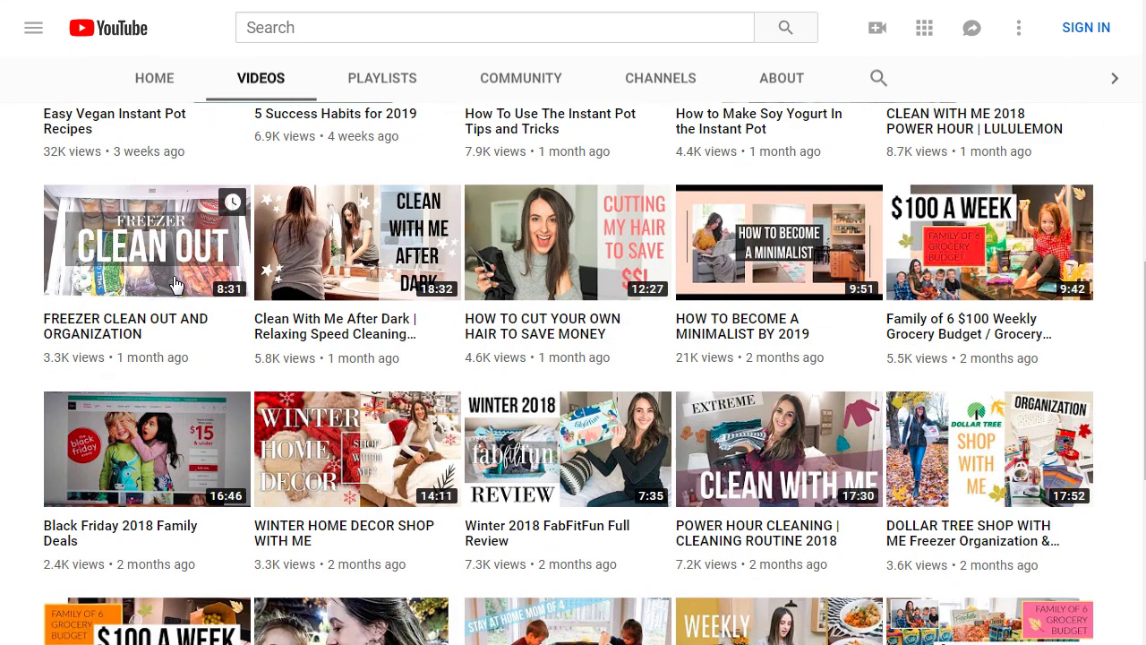
scroll(175, 284, "down", 1)
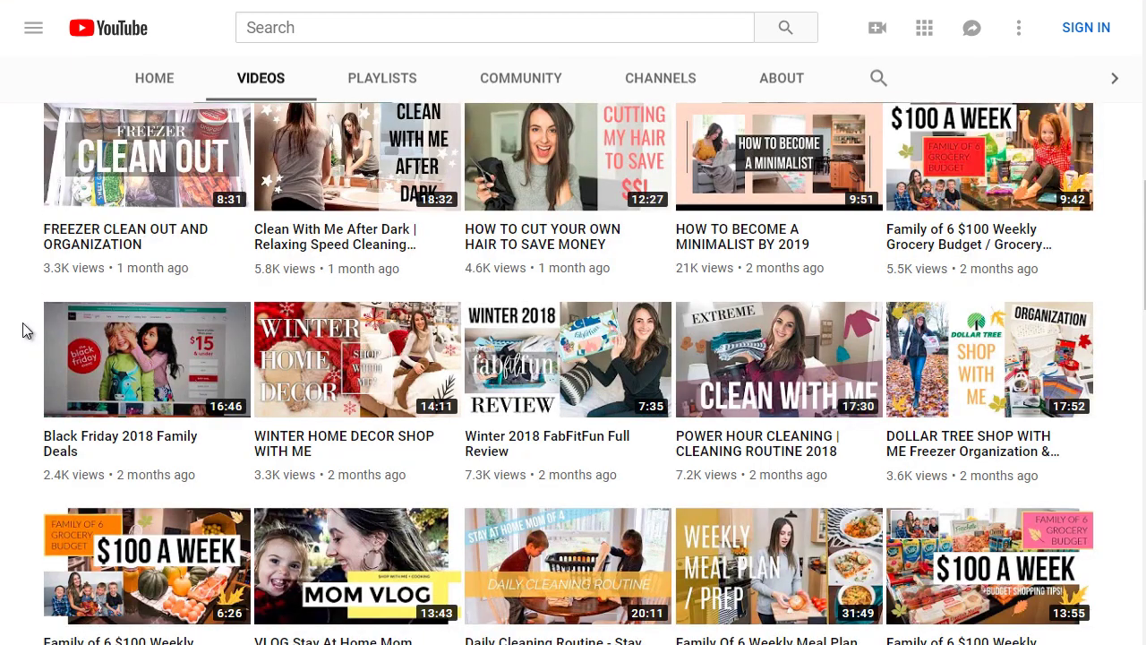
scroll(27, 331, "down", 3)
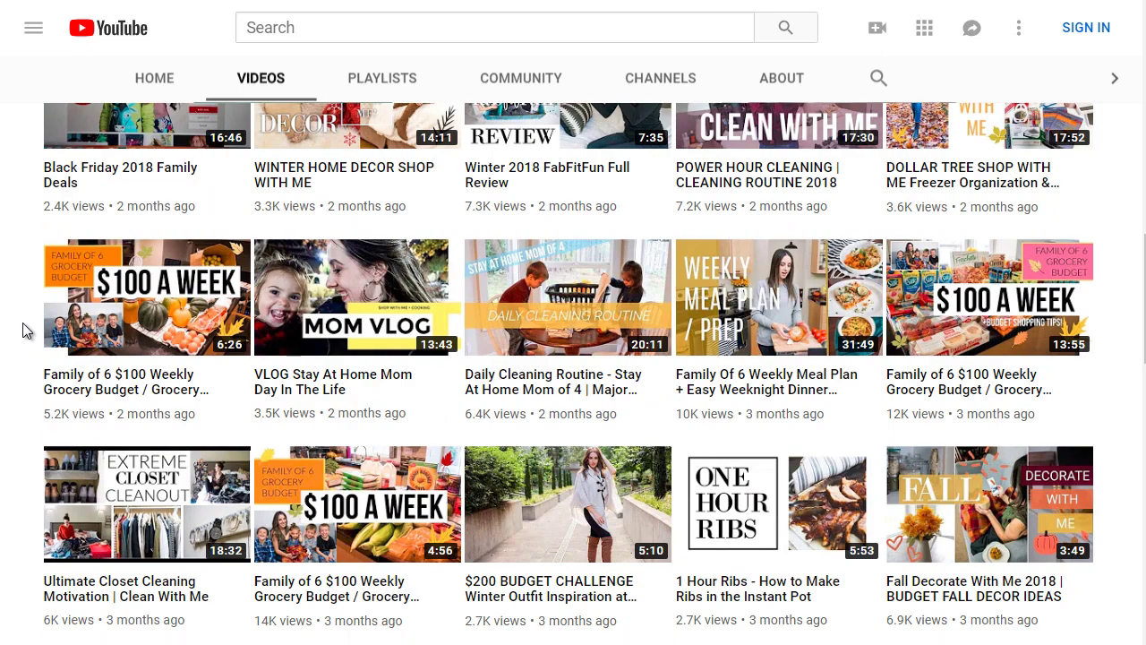
scroll(22, 331, "down", 2)
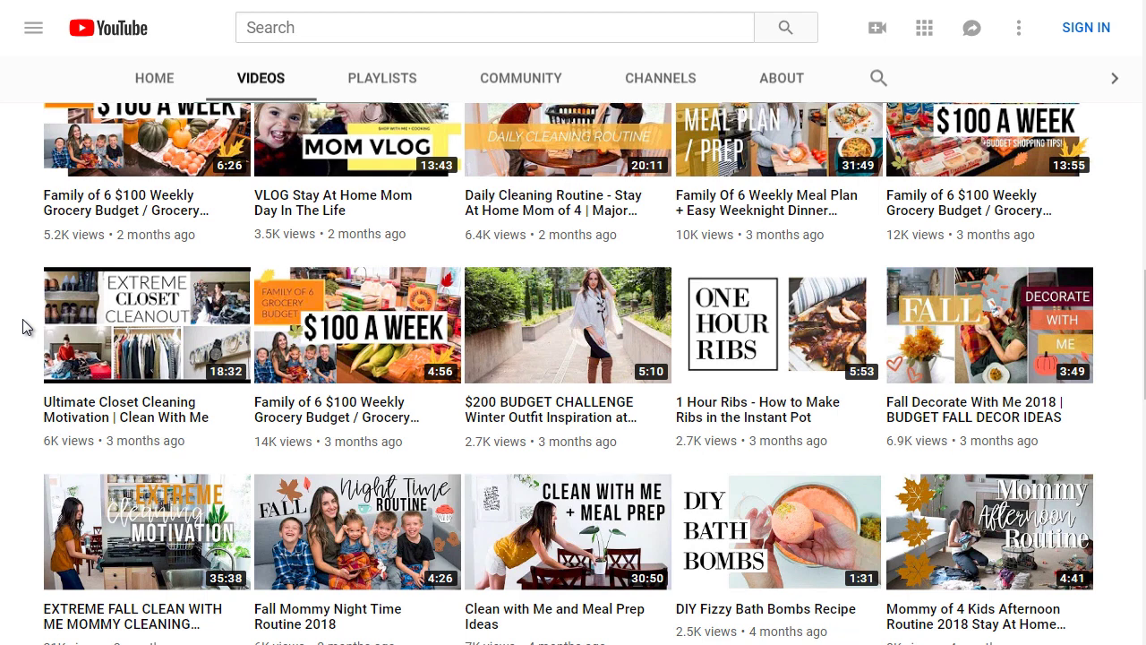
scroll(24, 324, "down", 2)
scroll(24, 325, "down", 2)
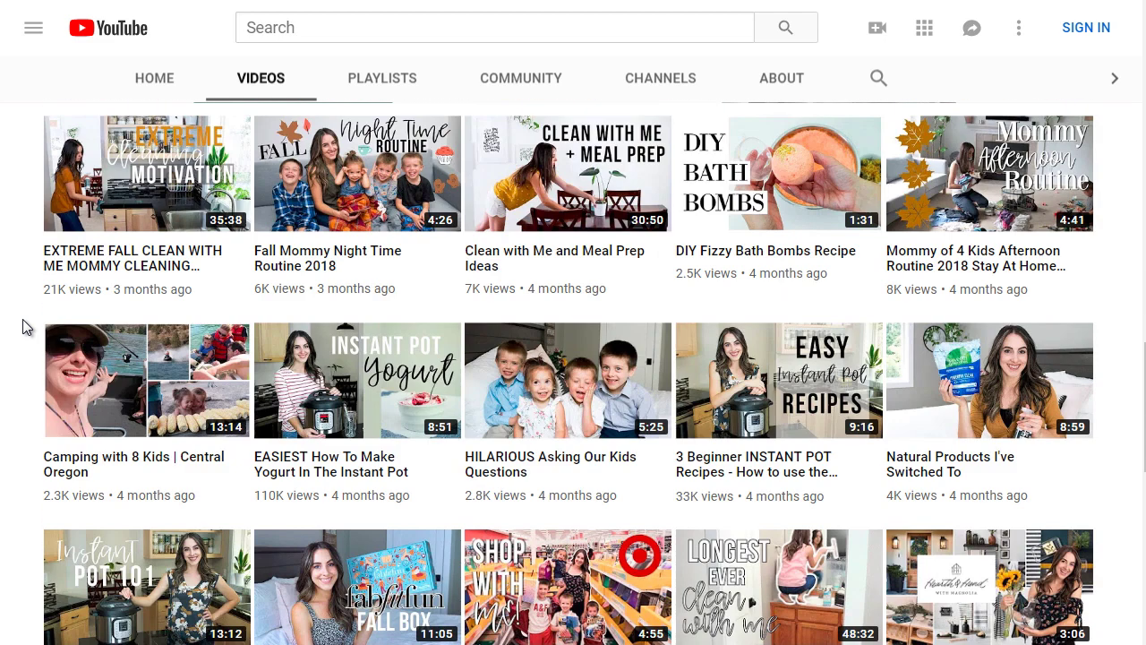
scroll(24, 324, "up", 10)
scroll(23, 319, "up", 10)
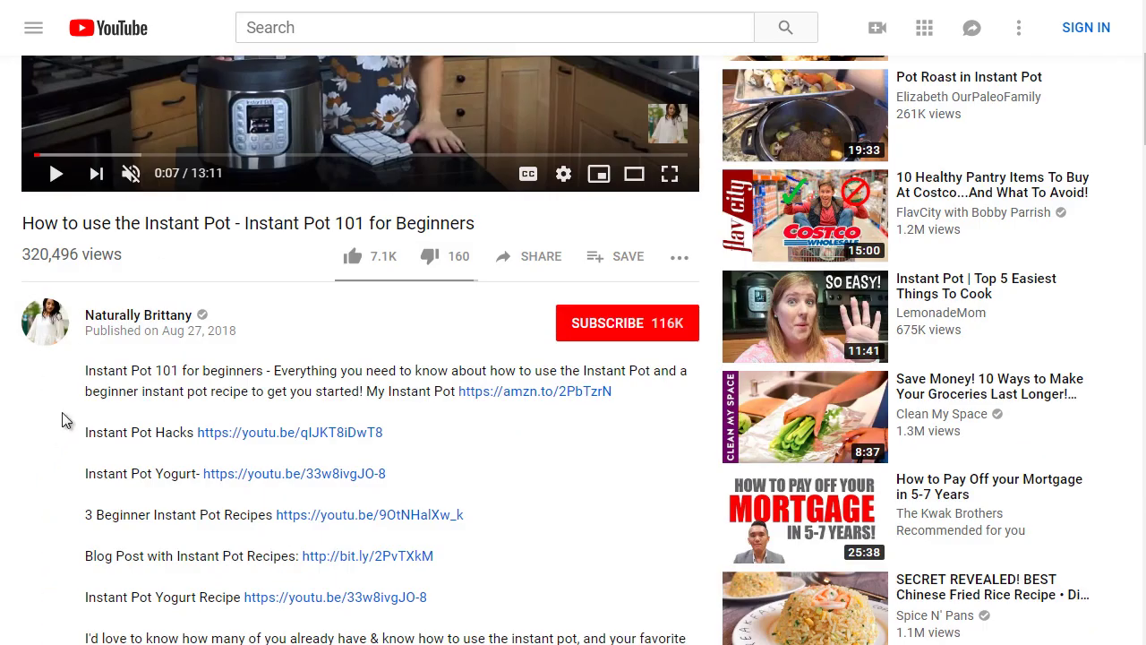
Step: Return to the 'instant pot' search results with Alt+Left
scroll(62, 421, "down", 5)
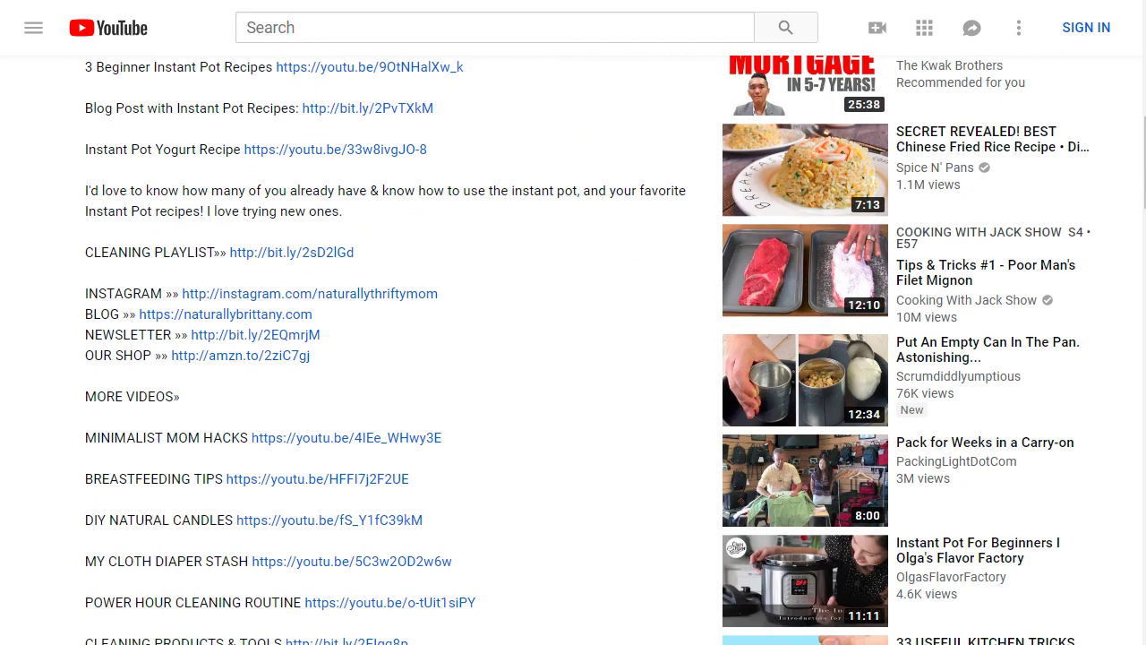
scroll(36, 256, "up", 6)
scroll(36, 256, "up", 1)
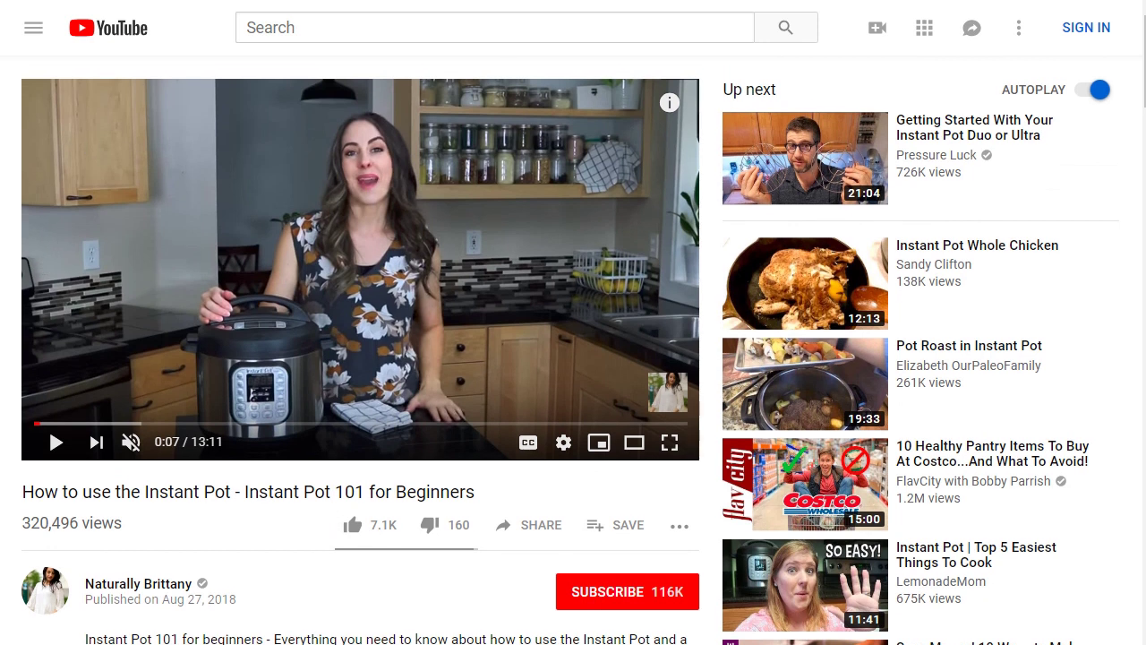
key("alt+Left")
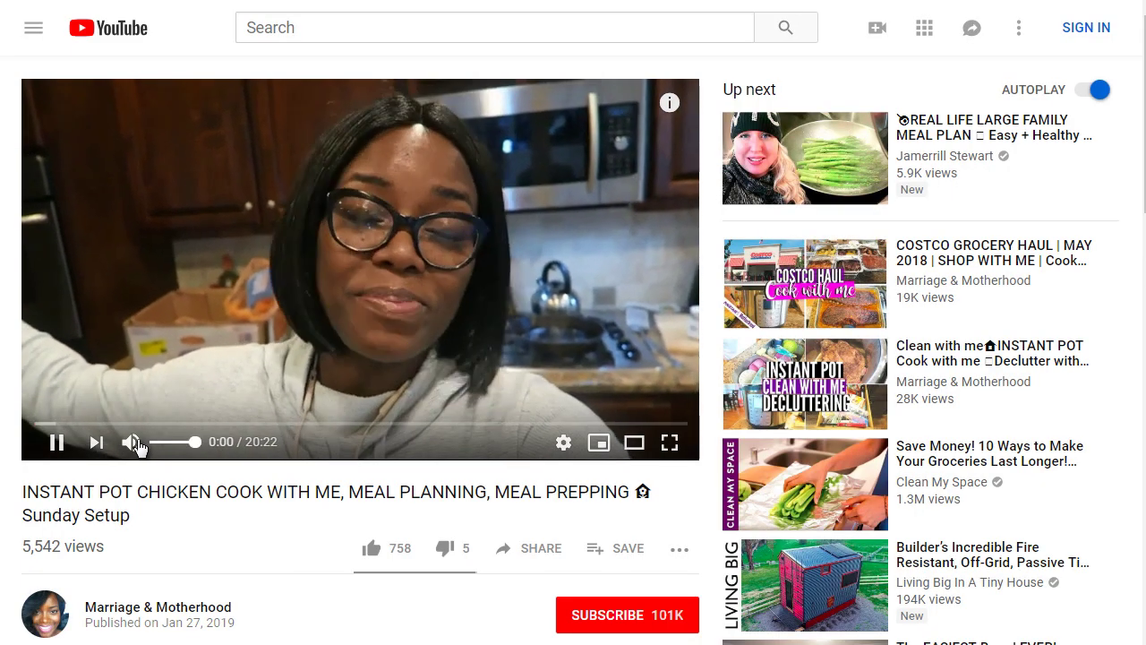
Step: Mute the chicken meal-prep video and pause it at 0:04 of 20:22
left_click(131, 442)
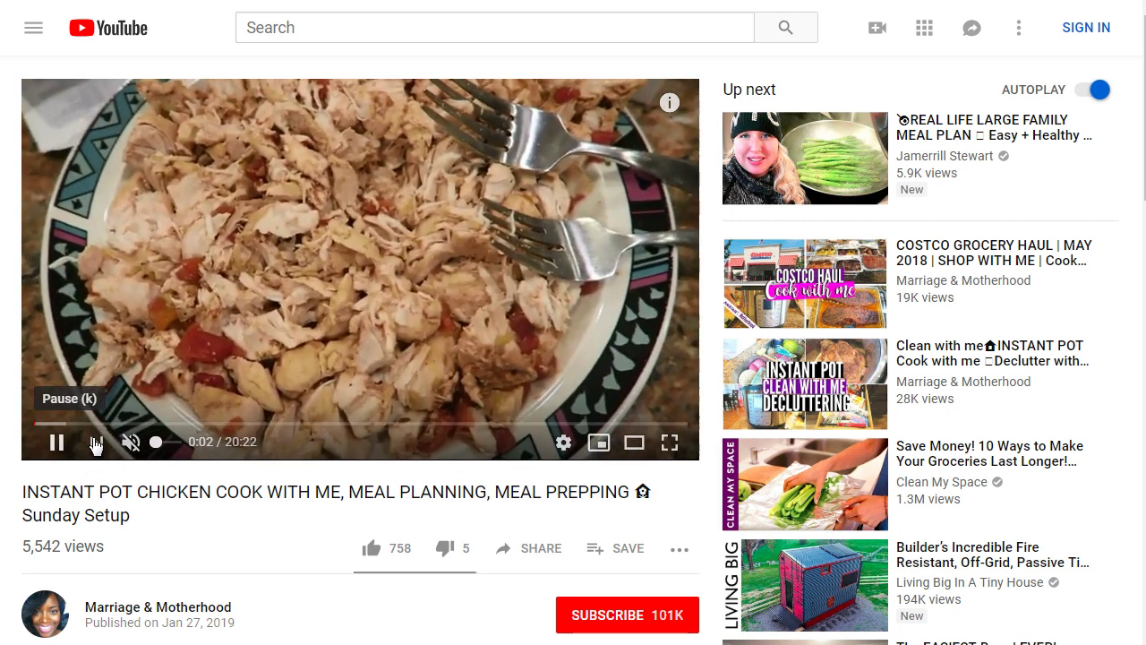
left_click(51, 444)
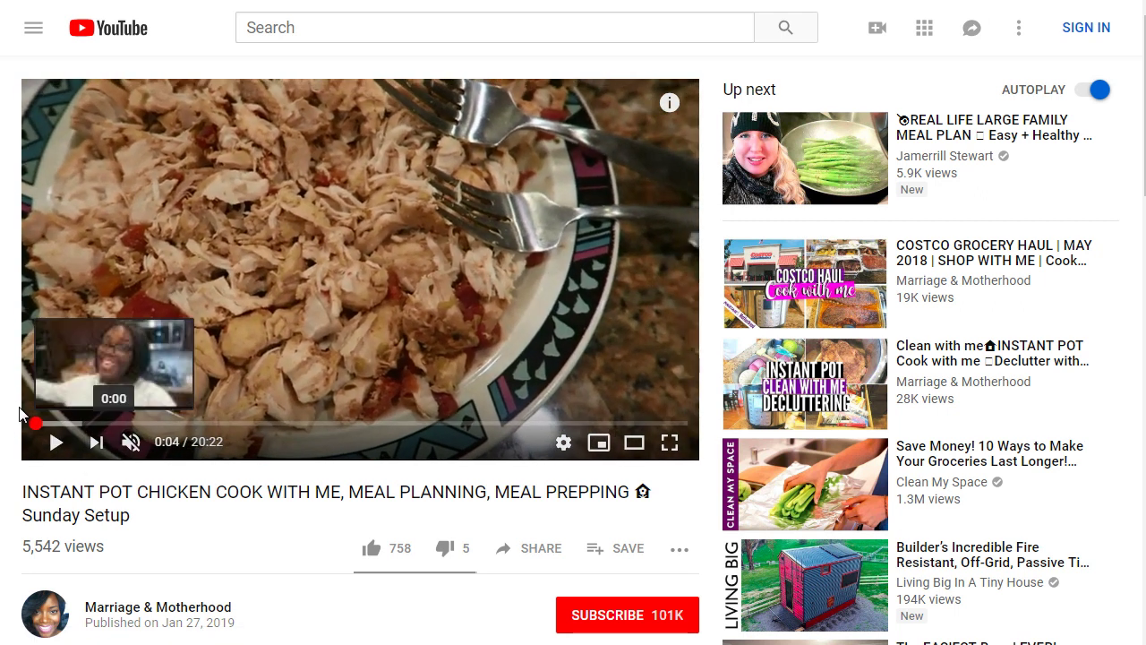
scroll(8, 406, "down", 3)
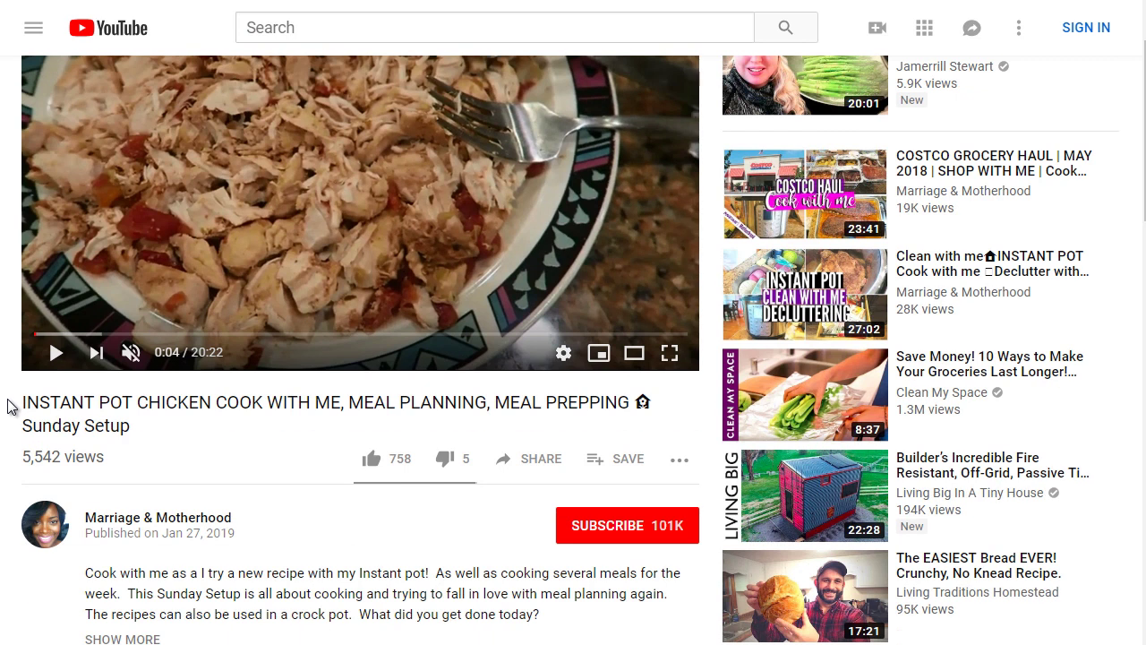
scroll(8, 406, "down", 1)
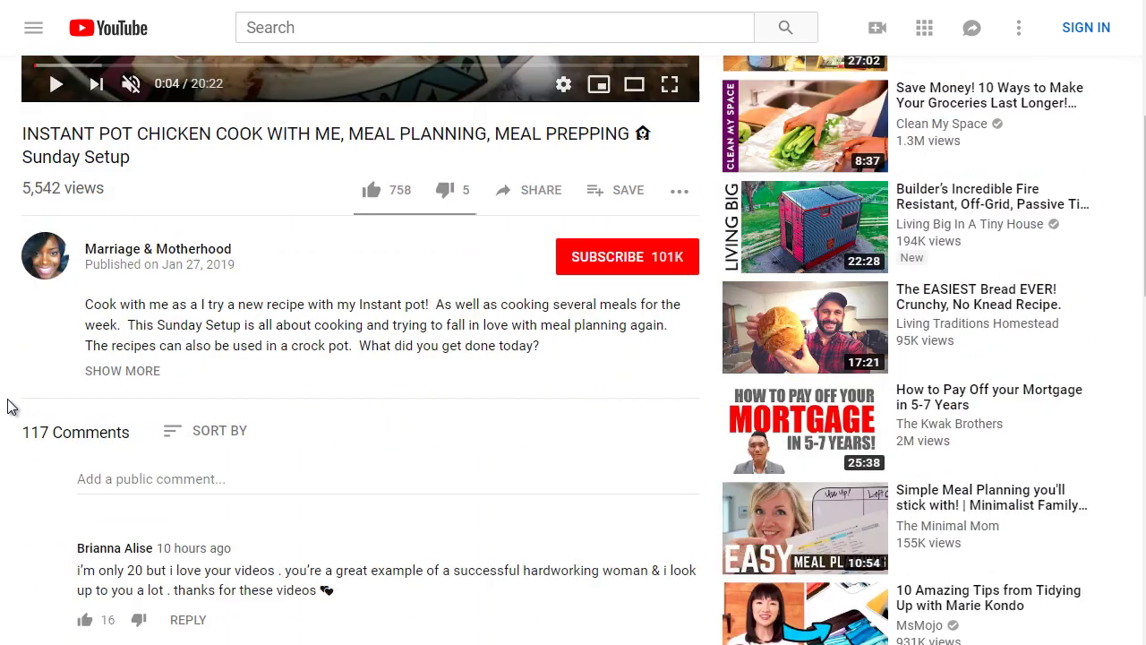
scroll(7, 407, "up", 1)
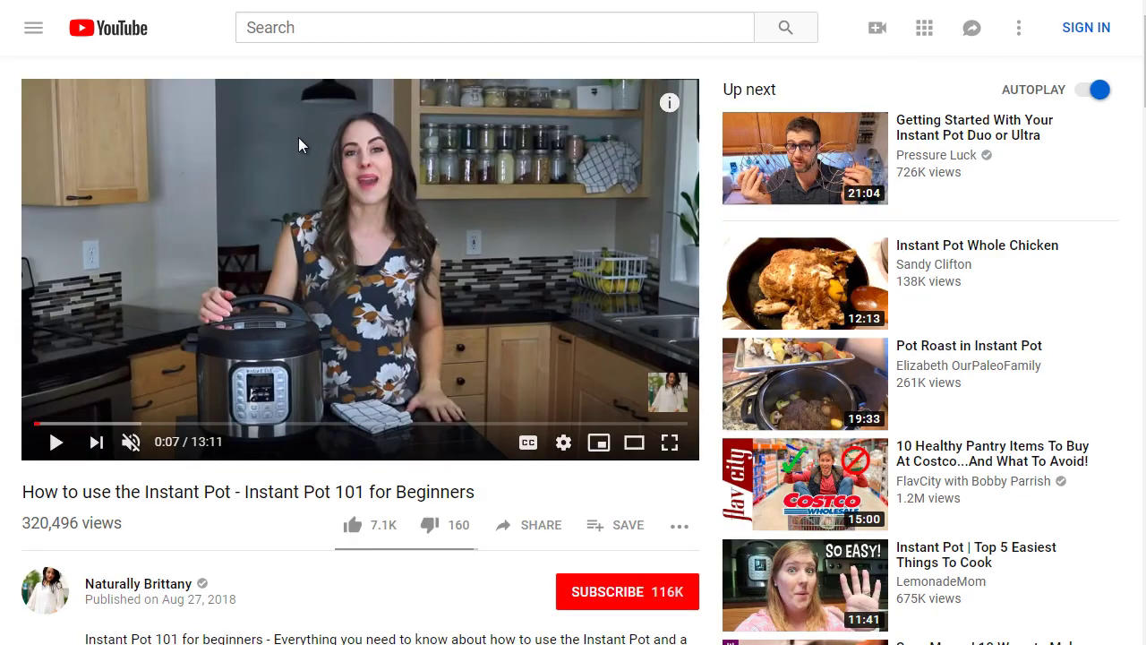
scroll(269, 184, "down", 3)
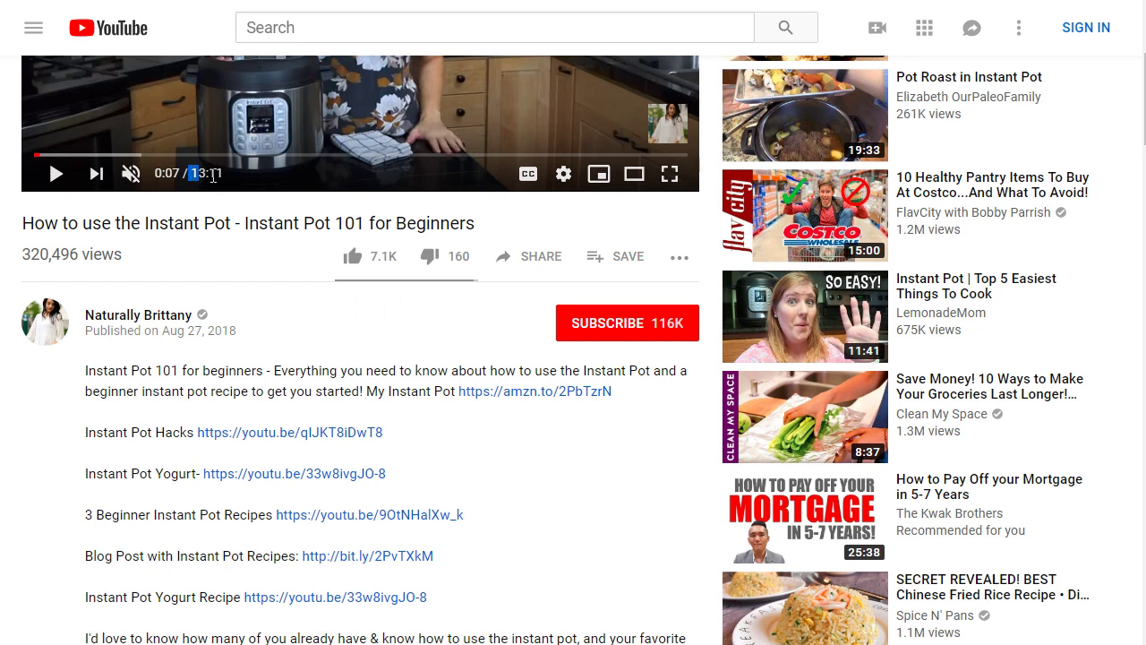
Step: Scroll down to bring the chicken video's collapsed description into view
left_click_drag(191, 174, 154, 173)
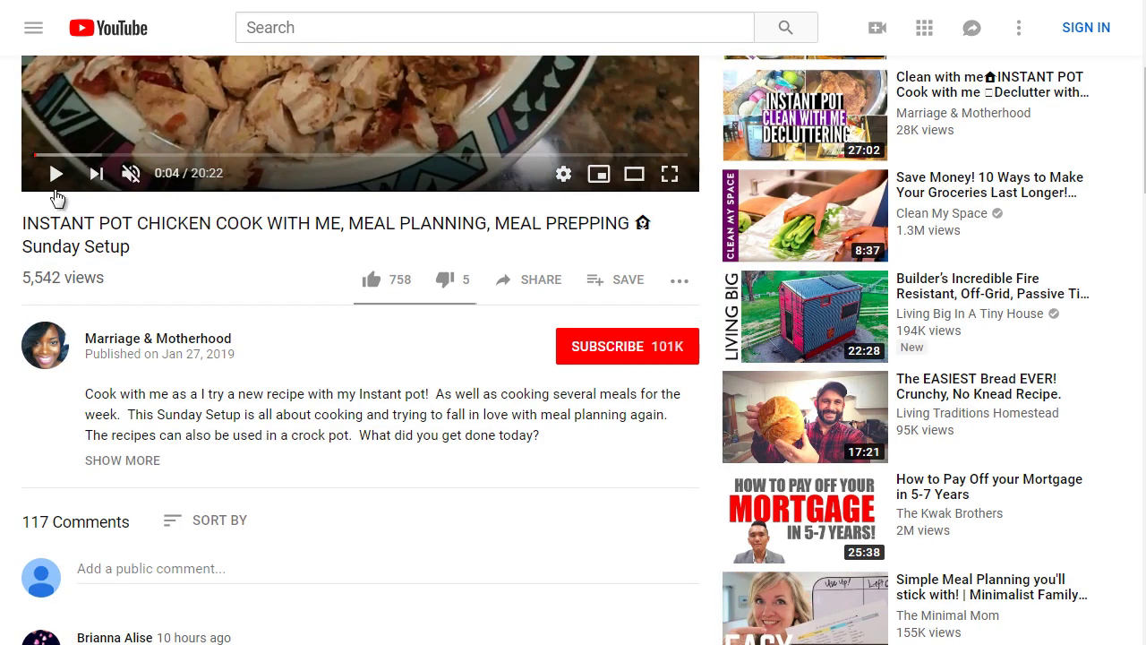
scroll(12, 228, "up", 2)
scroll(12, 229, "down", 1)
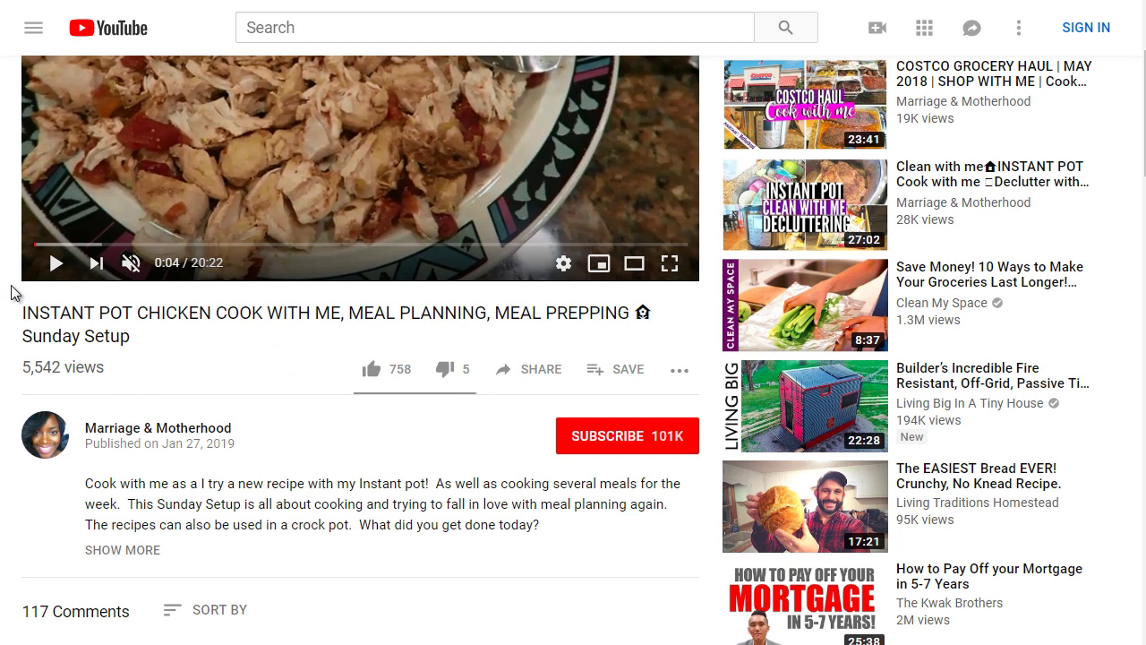
scroll(12, 294, "down", 1)
scroll(11, 268, "down", 1)
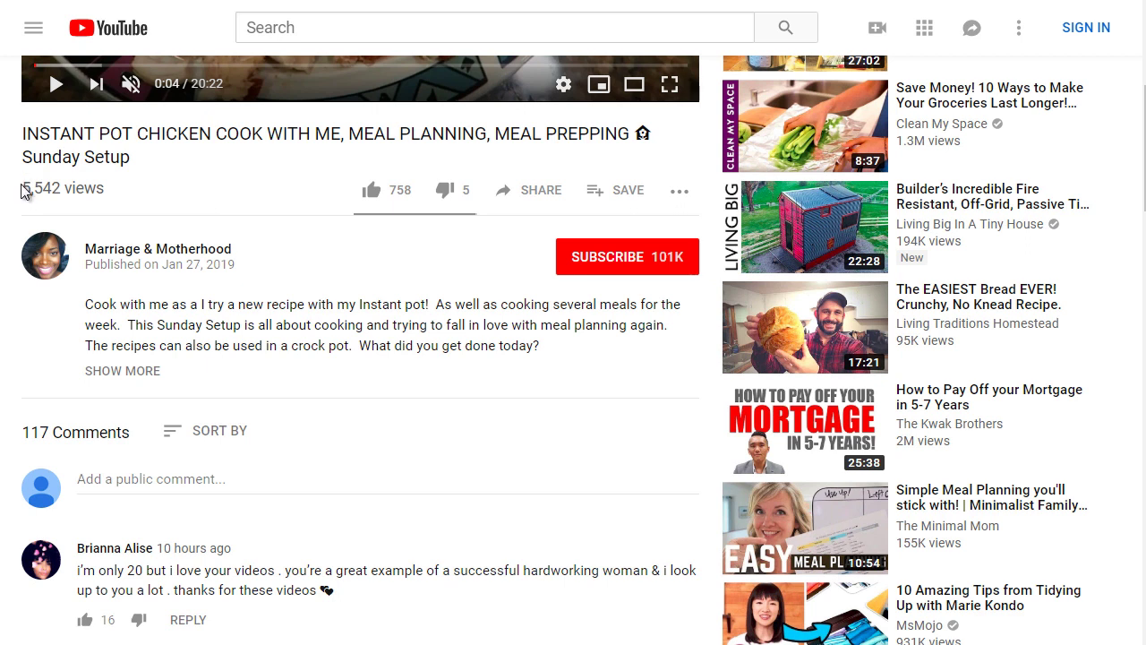
key("ctrl+a")
left_click(123, 199)
scroll(14, 191, "down", 2)
scroll(18, 192, "up", 2)
scroll(13, 170, "down", 1)
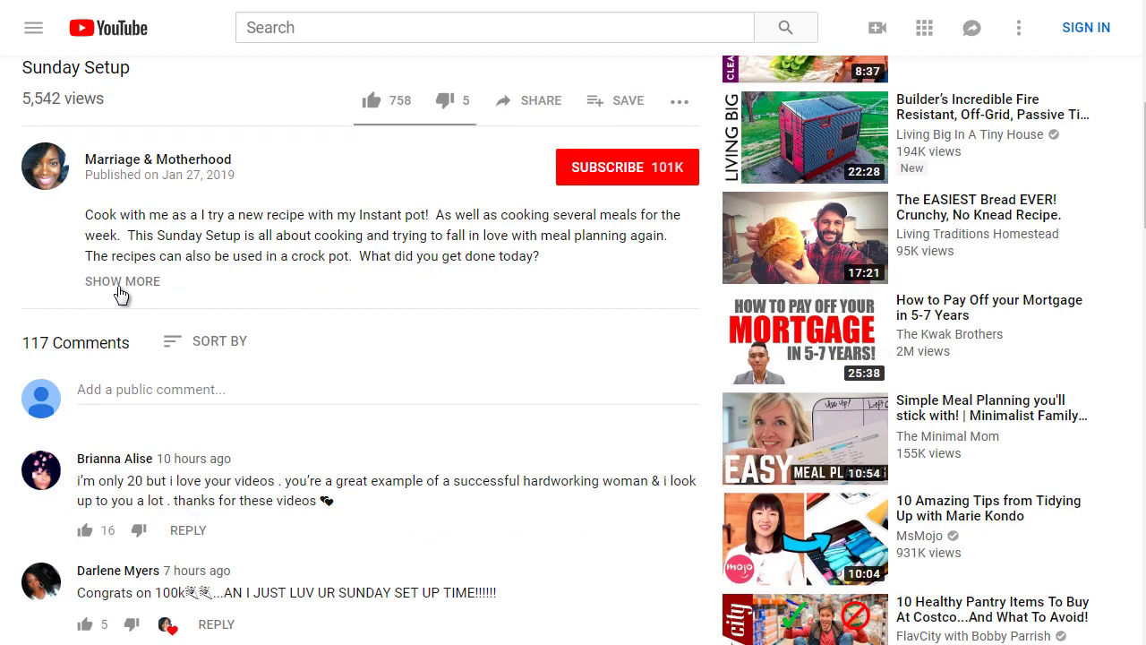
Step: Expand the chicken meal-prep video's full description with SHOW MORE and read through it
left_click(116, 283)
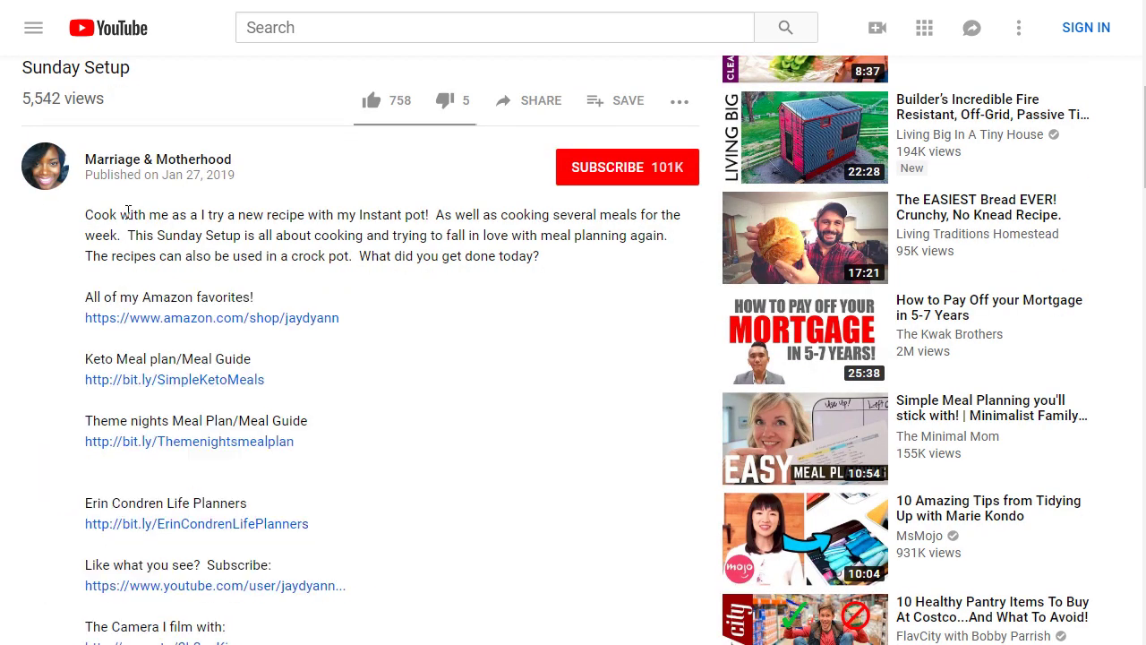
left_click_drag(430, 215, 358, 212)
left_click(358, 212)
scroll(194, 223, "down", 1)
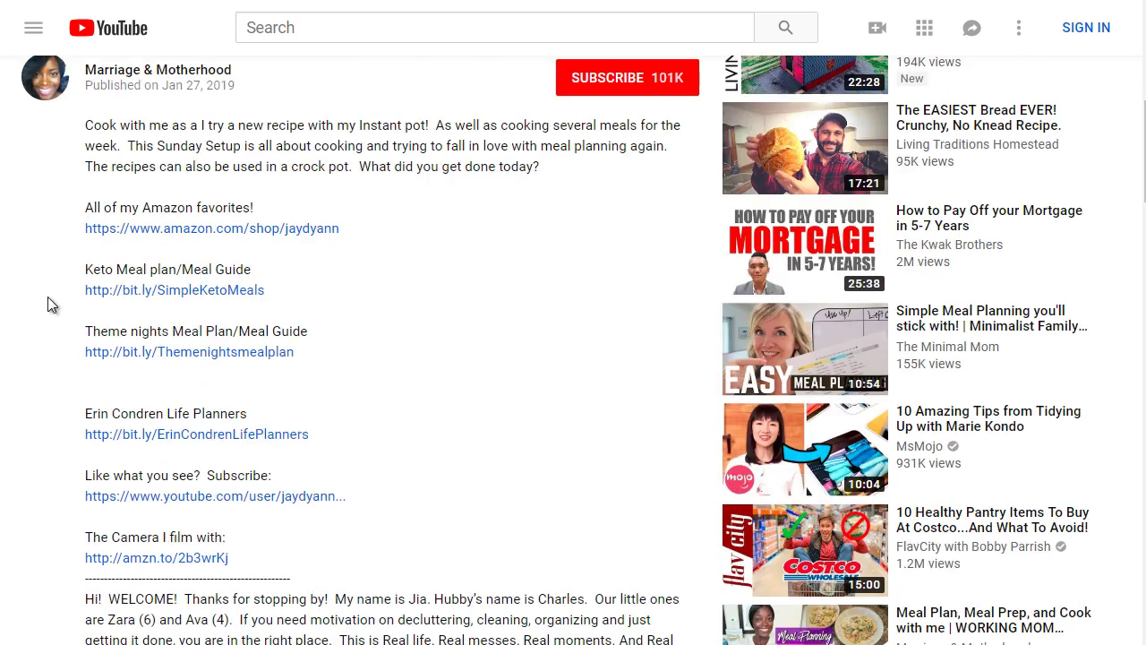
scroll(58, 270, "down", 1)
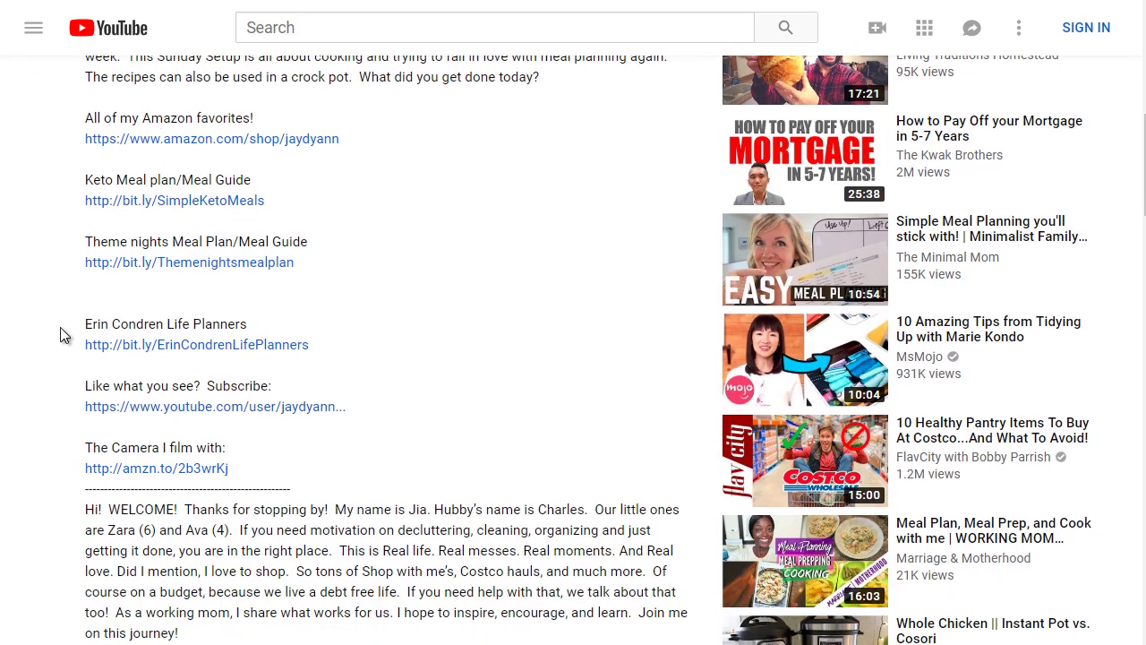
scroll(60, 327, "down", 3)
scroll(60, 333, "down", 1)
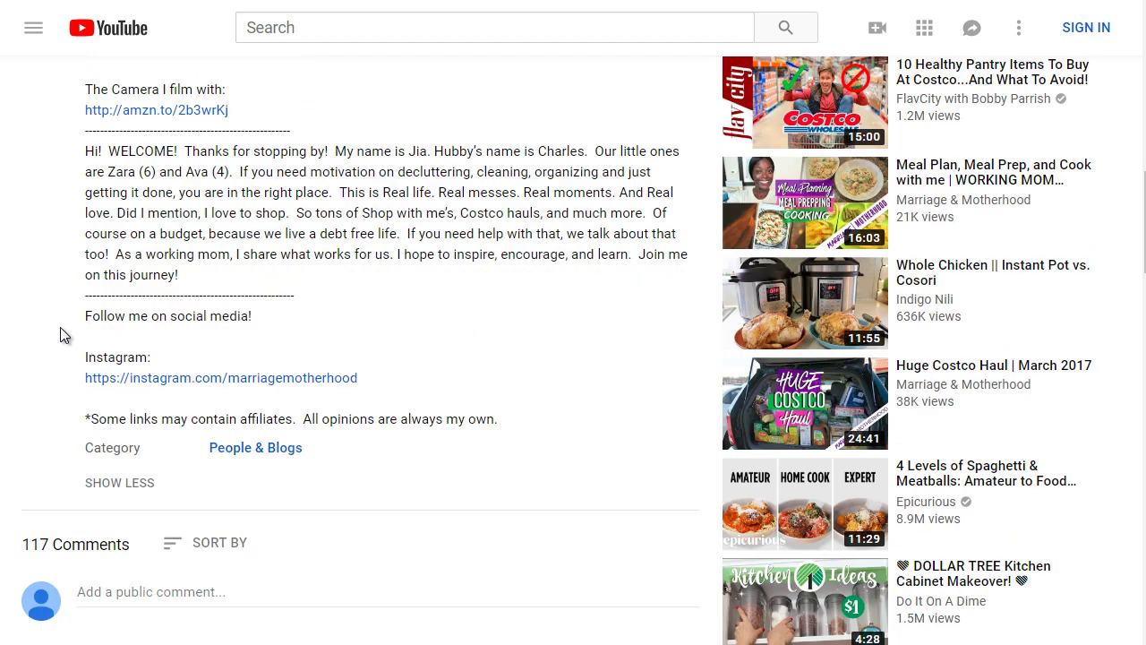
scroll(60, 333, "up", 6)
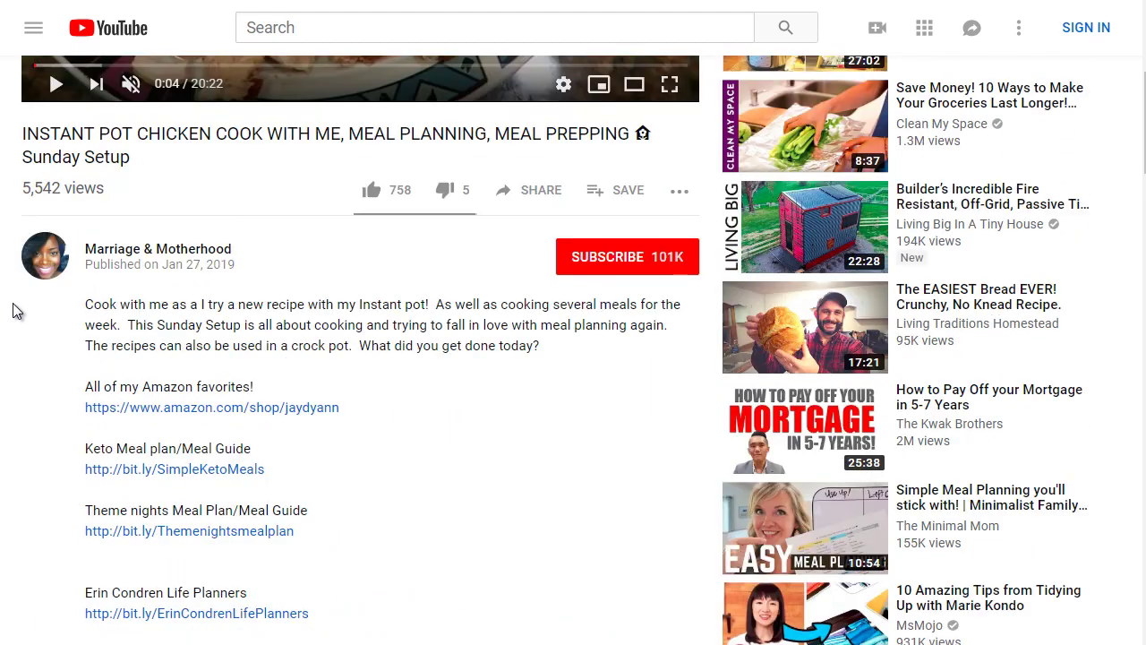
scroll(3, 302, "up", 2)
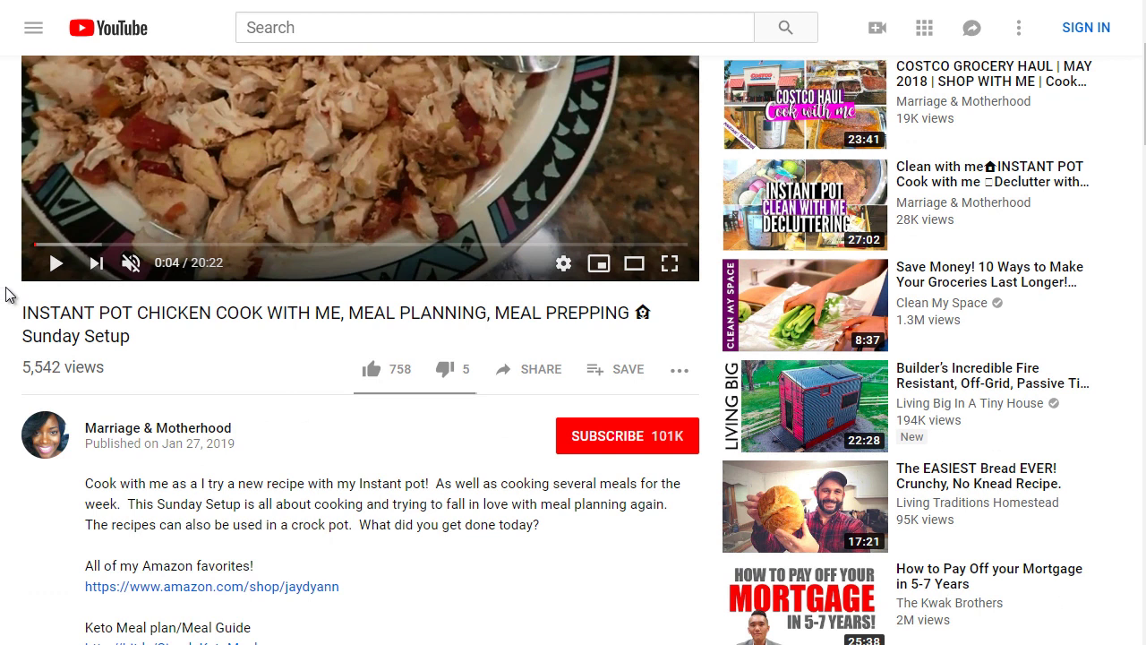
scroll(7, 297, "down", 1)
left_click_drag(146, 252, 13, 244)
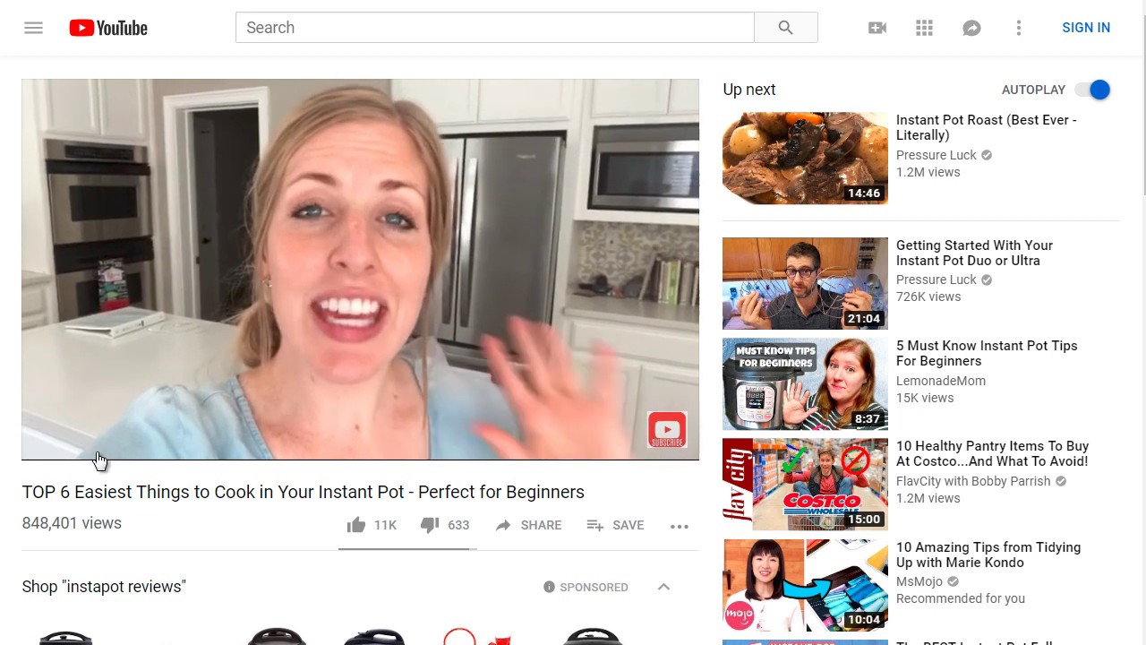
Step: Pause the TOP 6 video at 0:06 of 8:55, then review its description and title
left_click(64, 450)
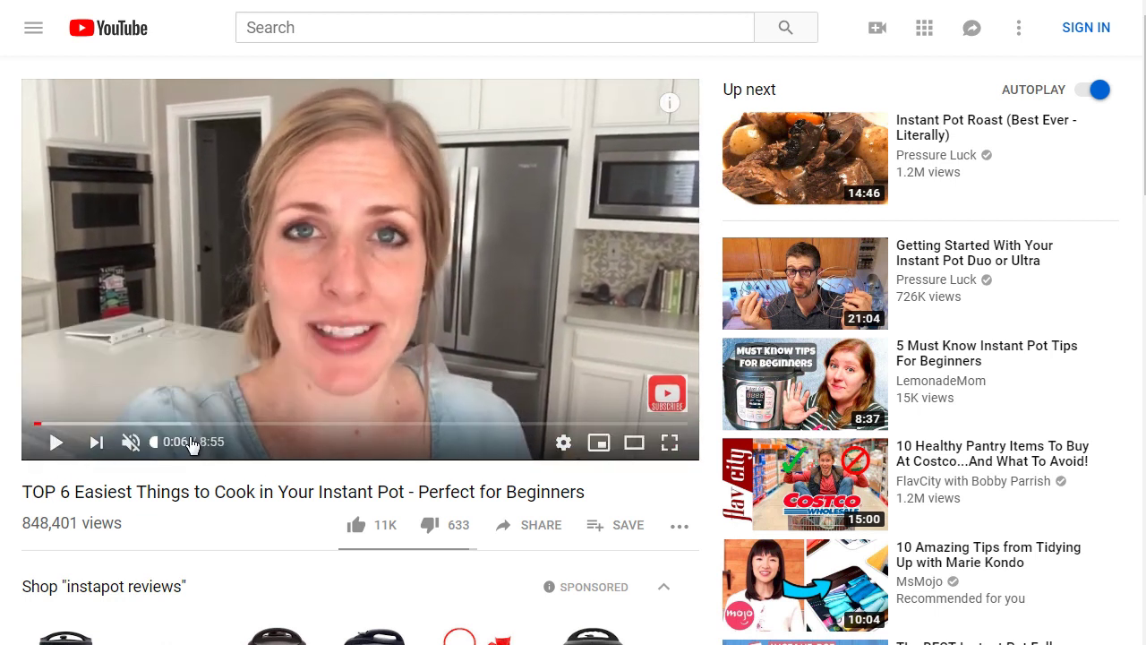
scroll(4, 461, "down", 1)
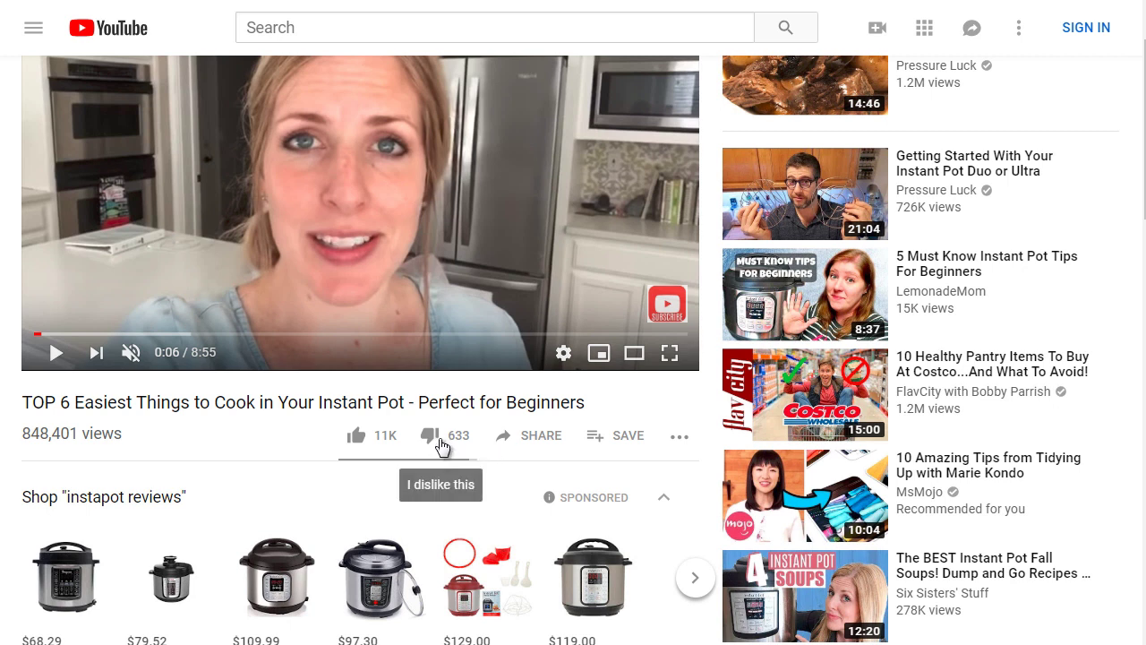
scroll(13, 435, "down", 6)
scroll(10, 438, "down", 4)
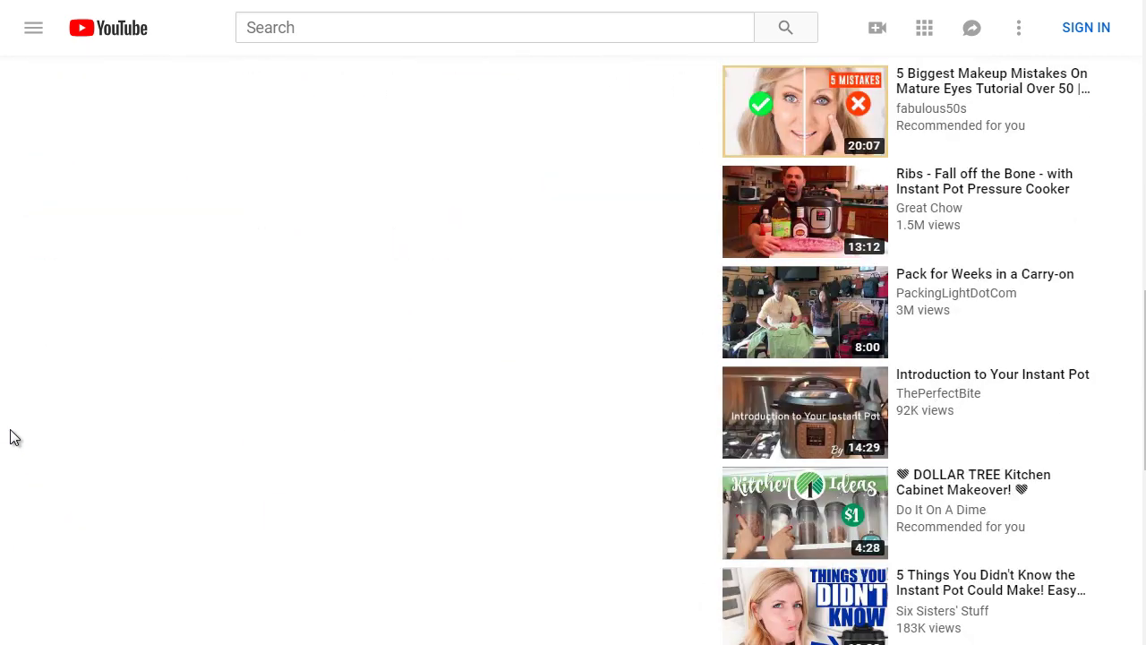
scroll(16, 439, "up", 2)
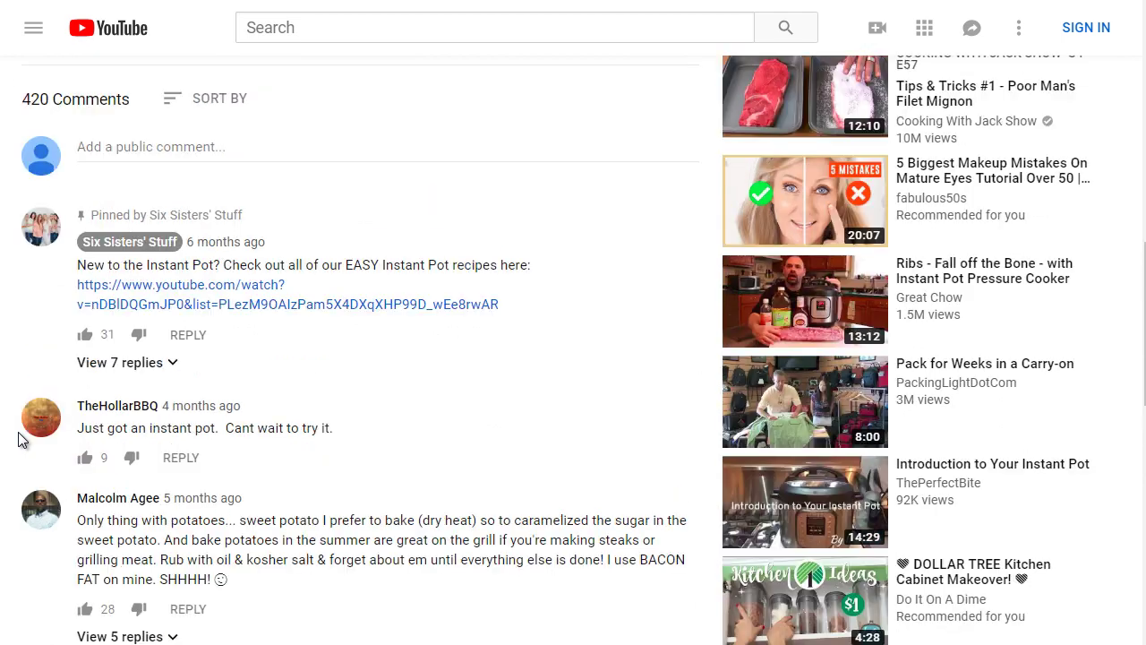
scroll(21, 441, "up", 8)
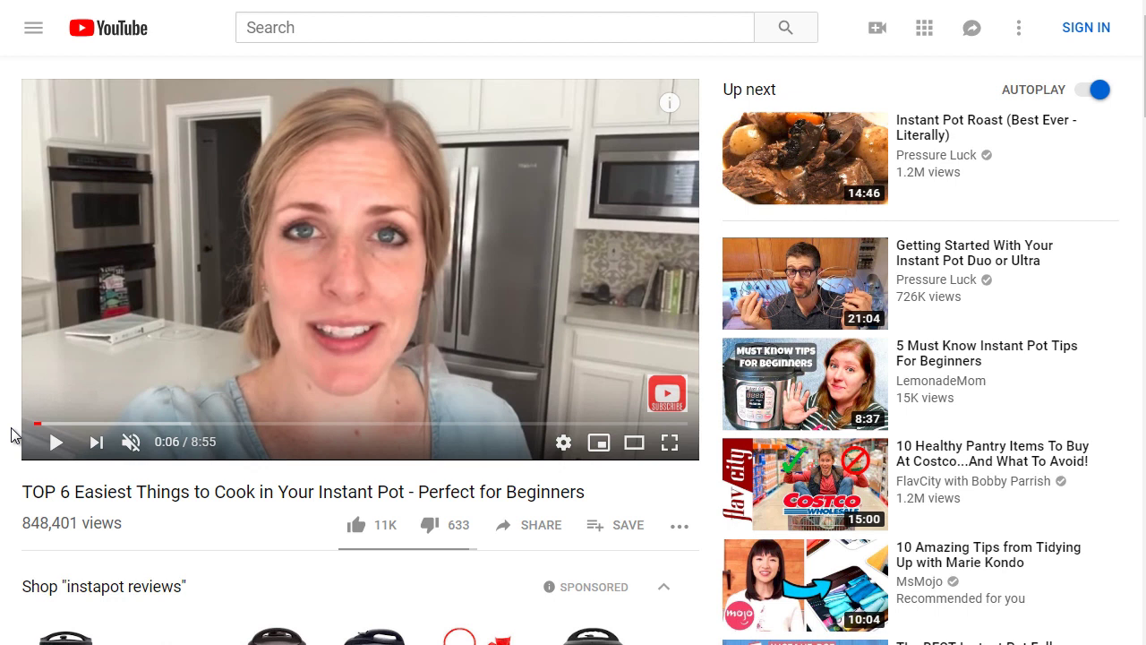
scroll(11, 434, "down", 5)
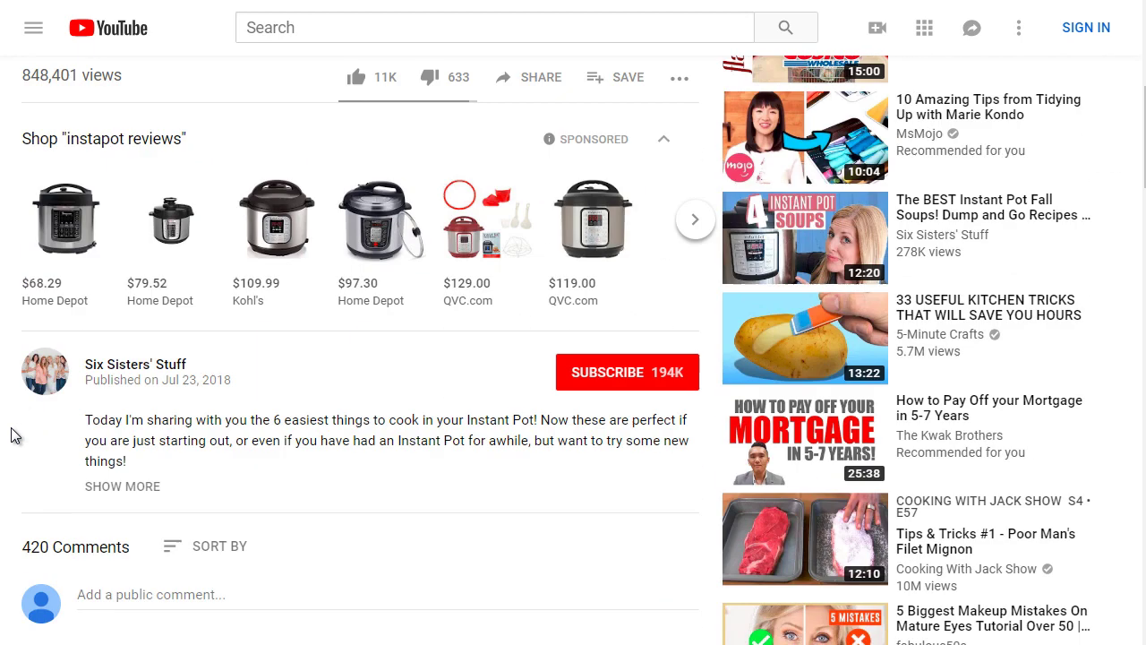
scroll(10, 435, "up", 4)
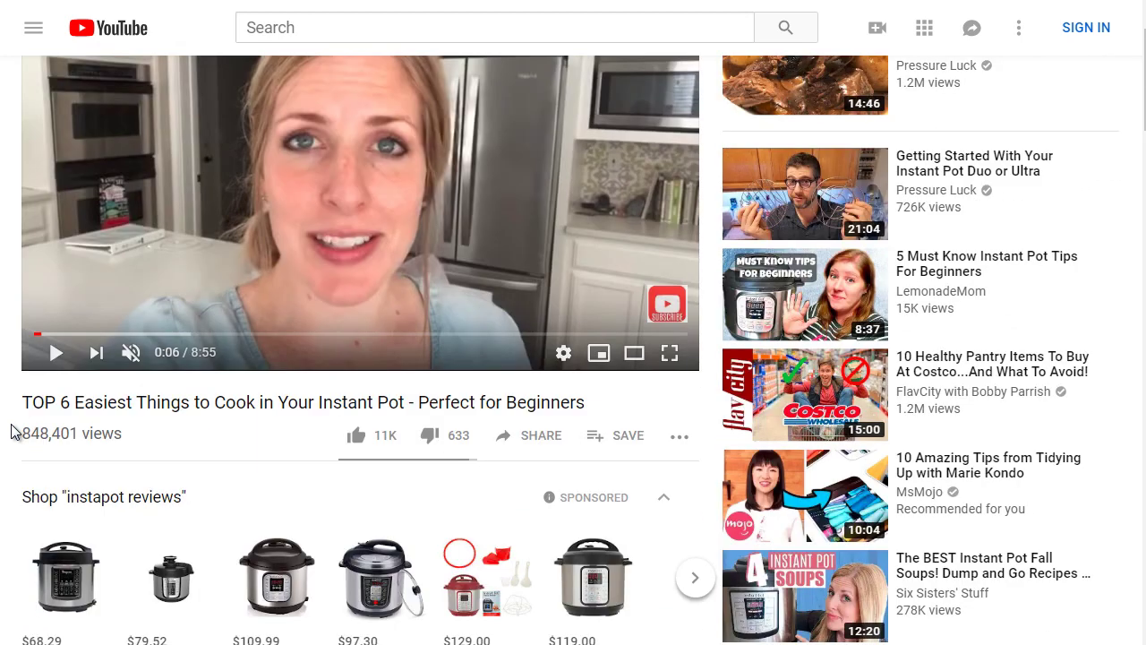
left_click_drag(560, 402, 573, 402)
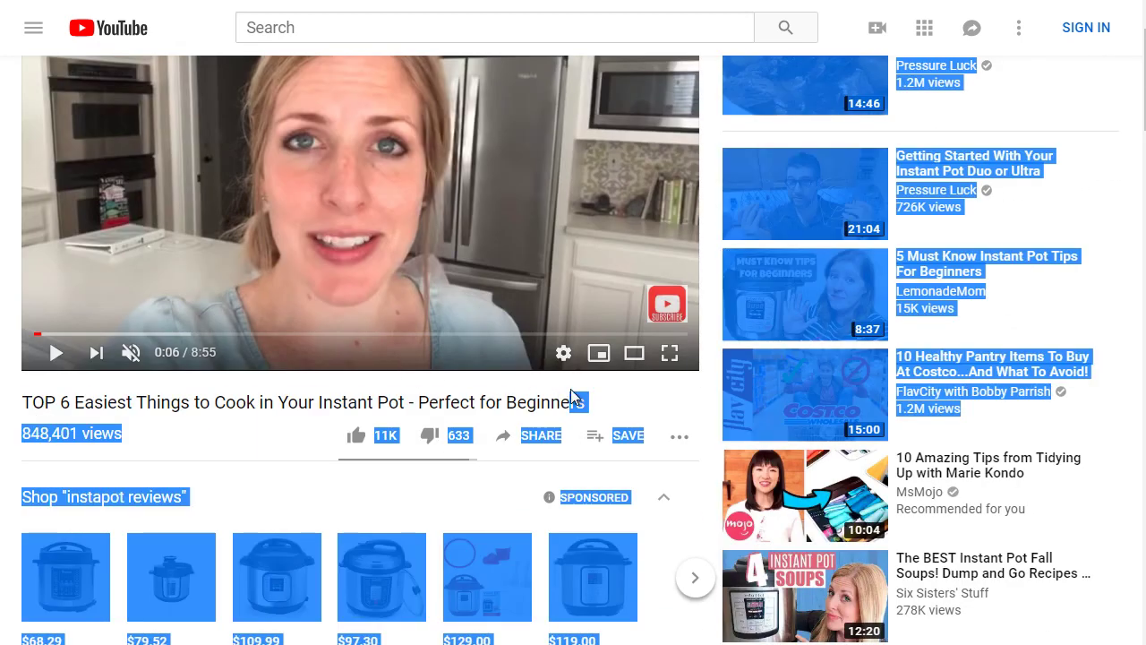
left_click(590, 402)
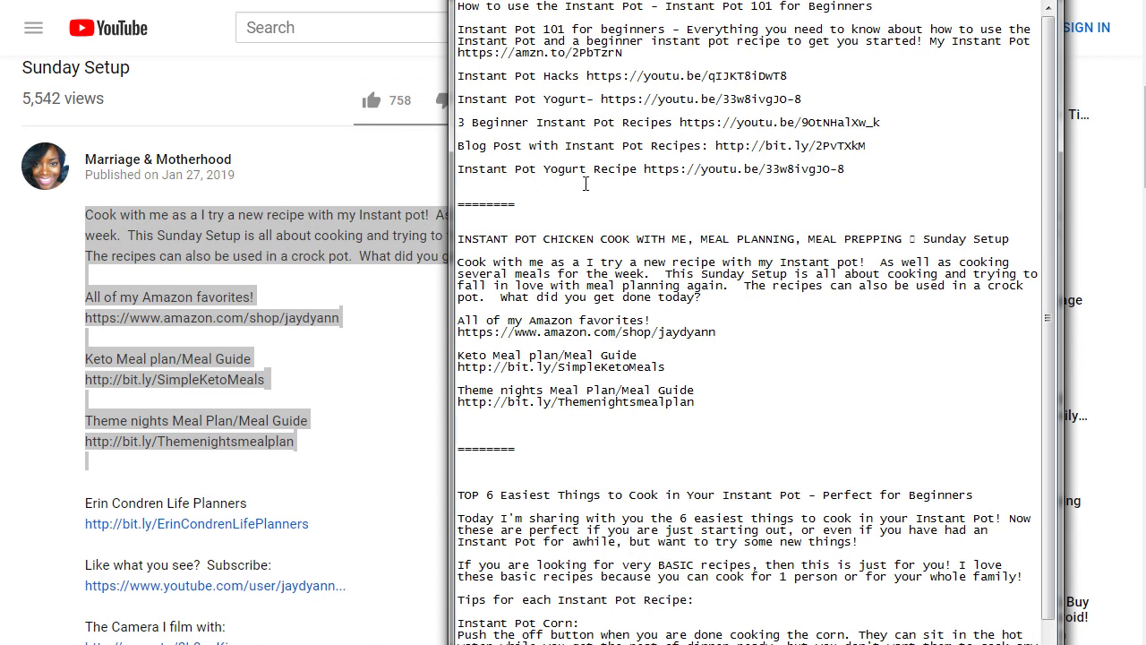
Step: Shift the Notepad notes window left and bring its top edge back on screen
left_click_drag(456, 1, 907, 180)
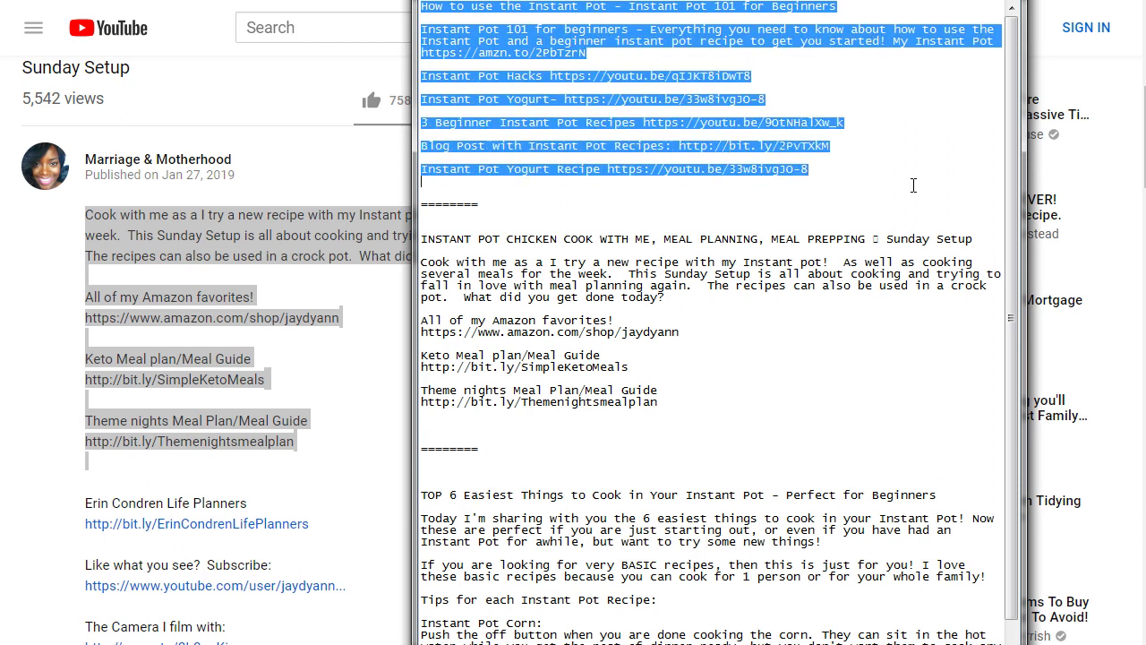
left_click(664, 396)
left_click_drag(665, 396, 420, 234)
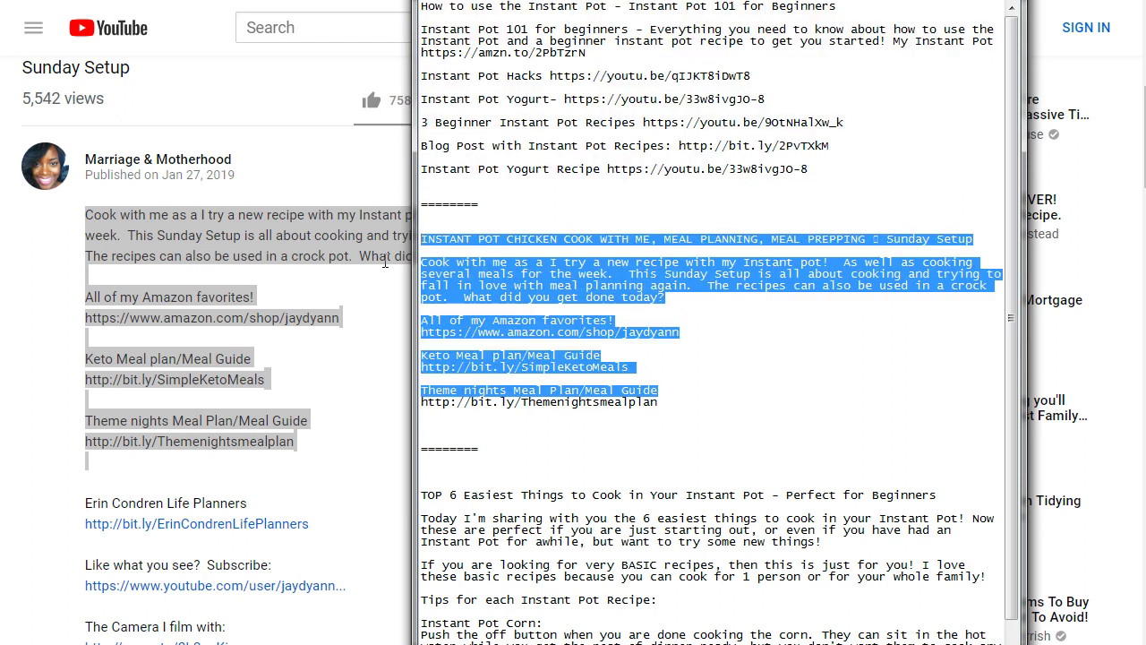
scroll(668, 258, "down", 1)
key("alt+space")
key("m")
left_click(690, 137)
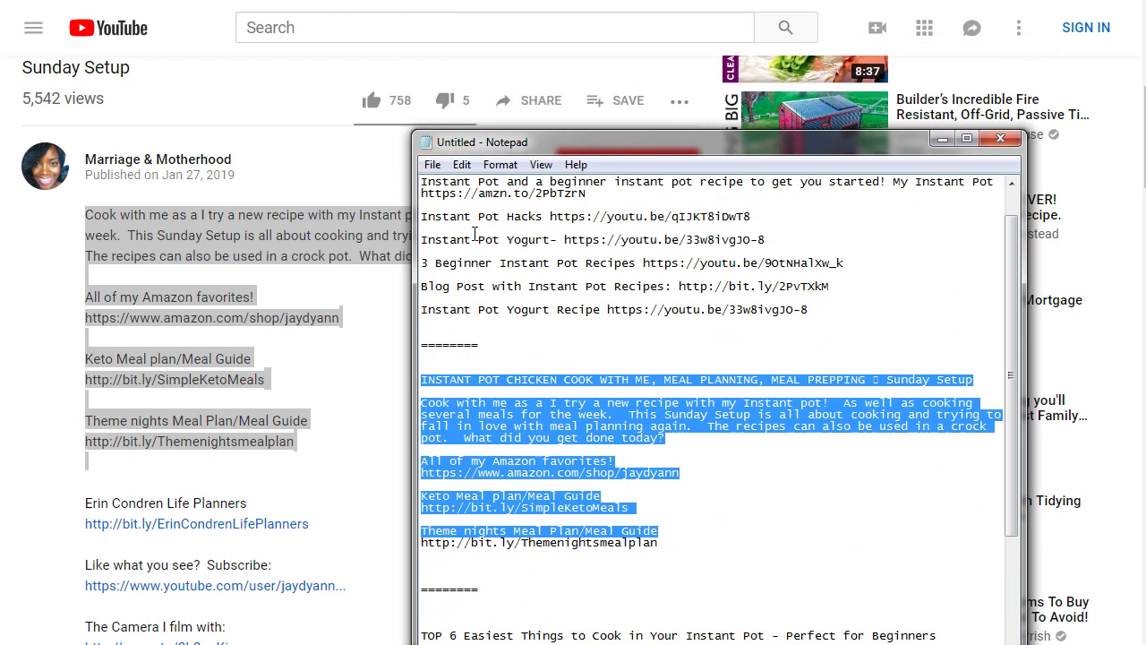
Step: Widen Notepad leftward, move it to the screen top, and check the 'Instant Pot 101 for Beginners' title
left_click_drag(412, 234, 158, 271)
left_click_drag(591, 140, 633, 5)
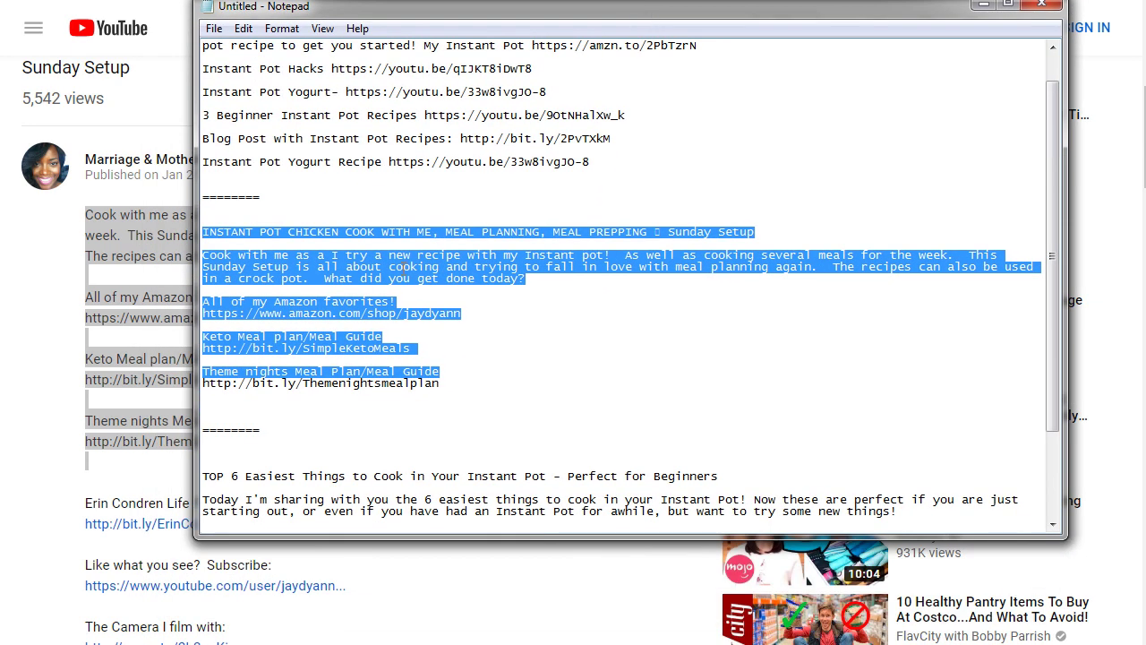
left_click(405, 269)
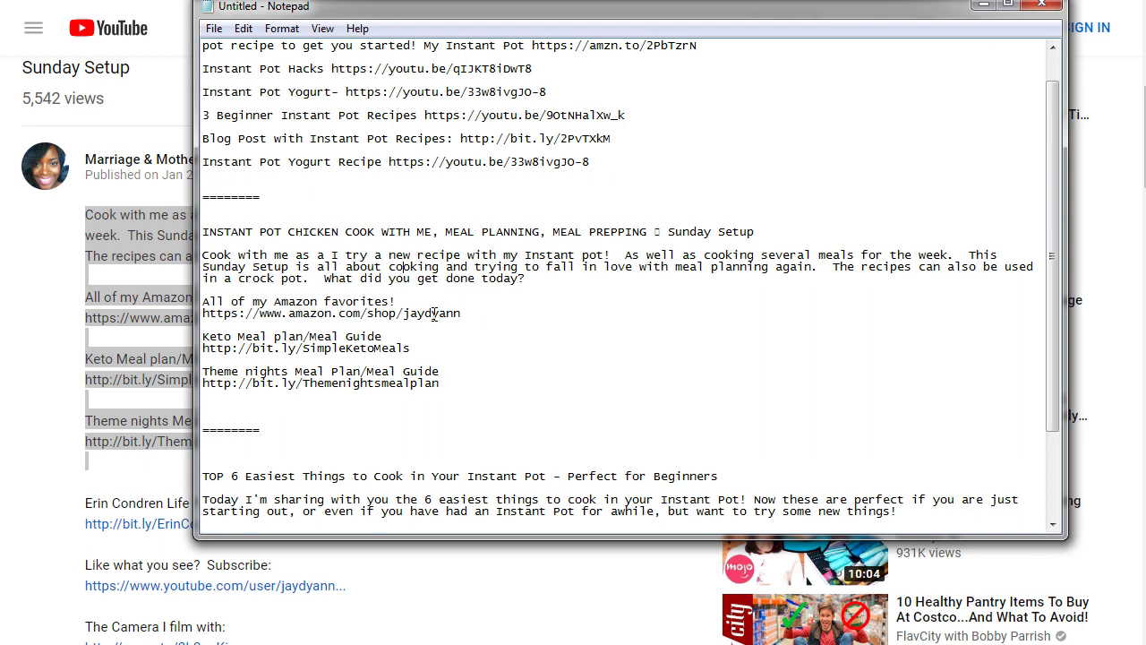
scroll(434, 313, "down", 3)
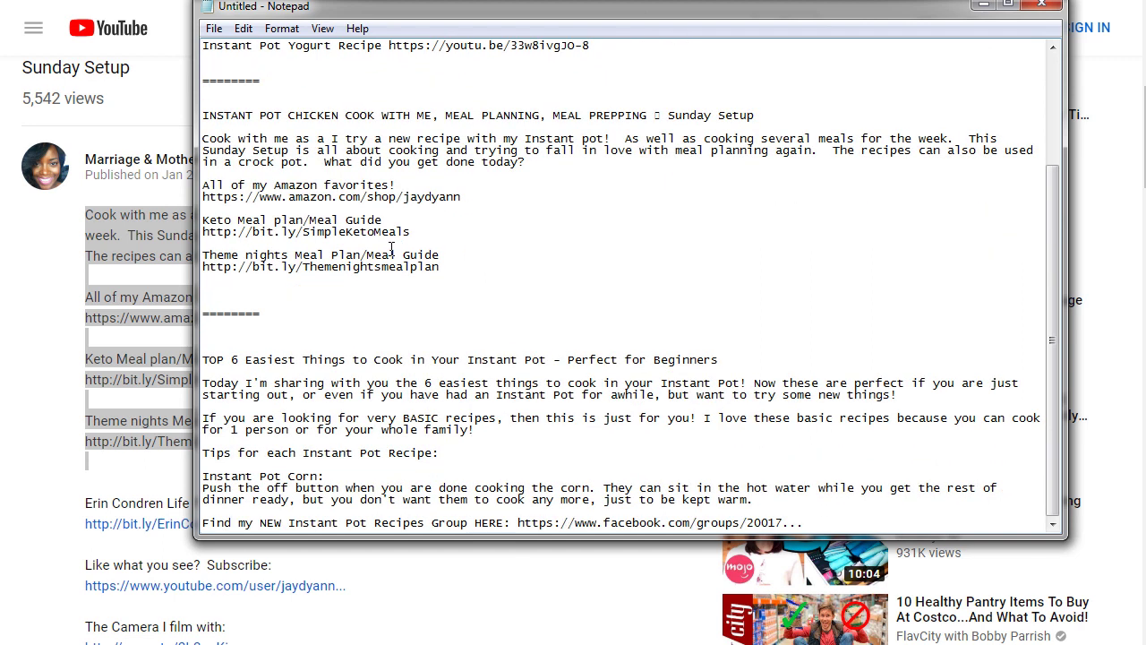
scroll(389, 248, "up", 4)
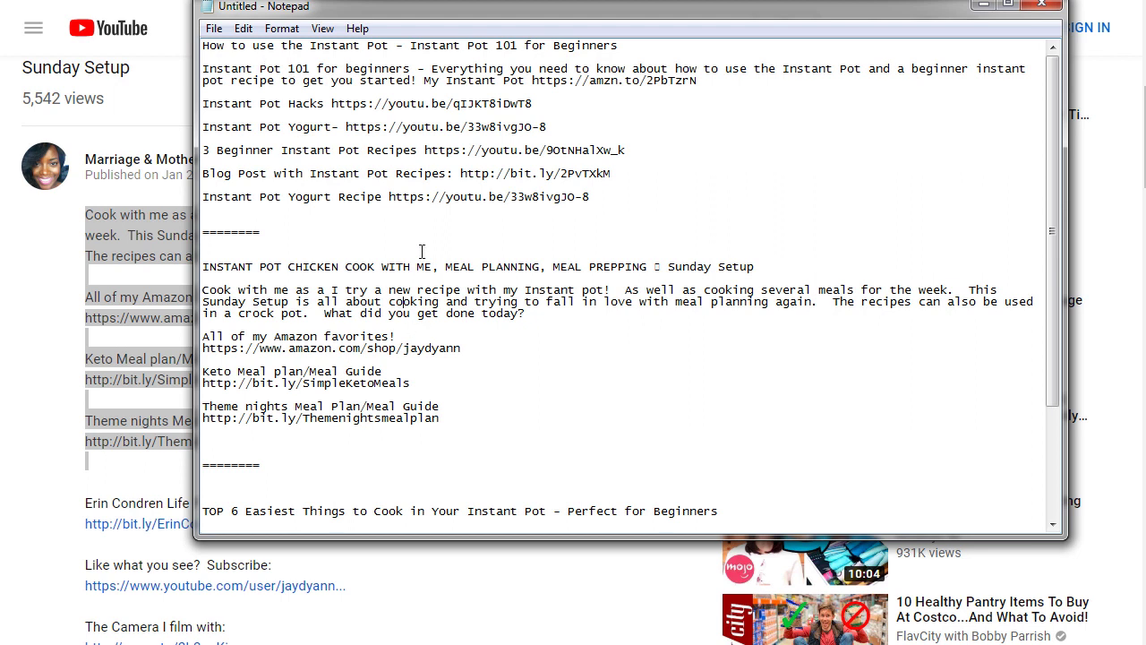
left_click_drag(652, 45, 410, 45)
scroll(382, 250, "down", 3)
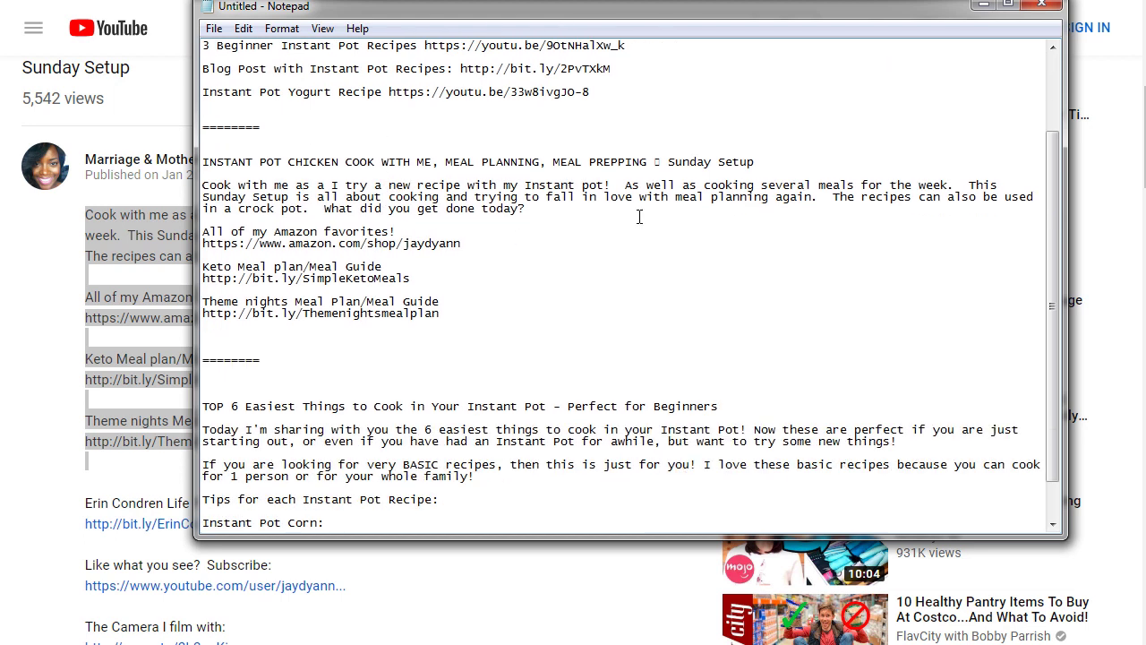
Step: Review the Sunday Setup chicken title and the 'TOP 6 Easiest… Perfect for Beginners' title in Notepad
left_click_drag(763, 168, 656, 158)
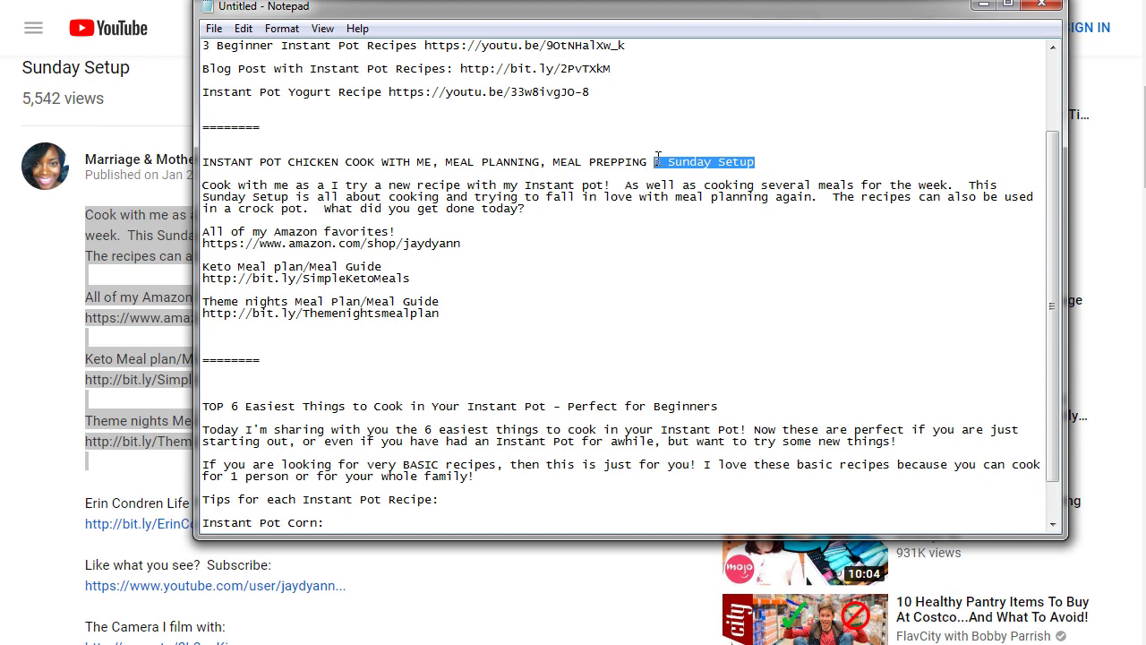
scroll(617, 294, "down", 2)
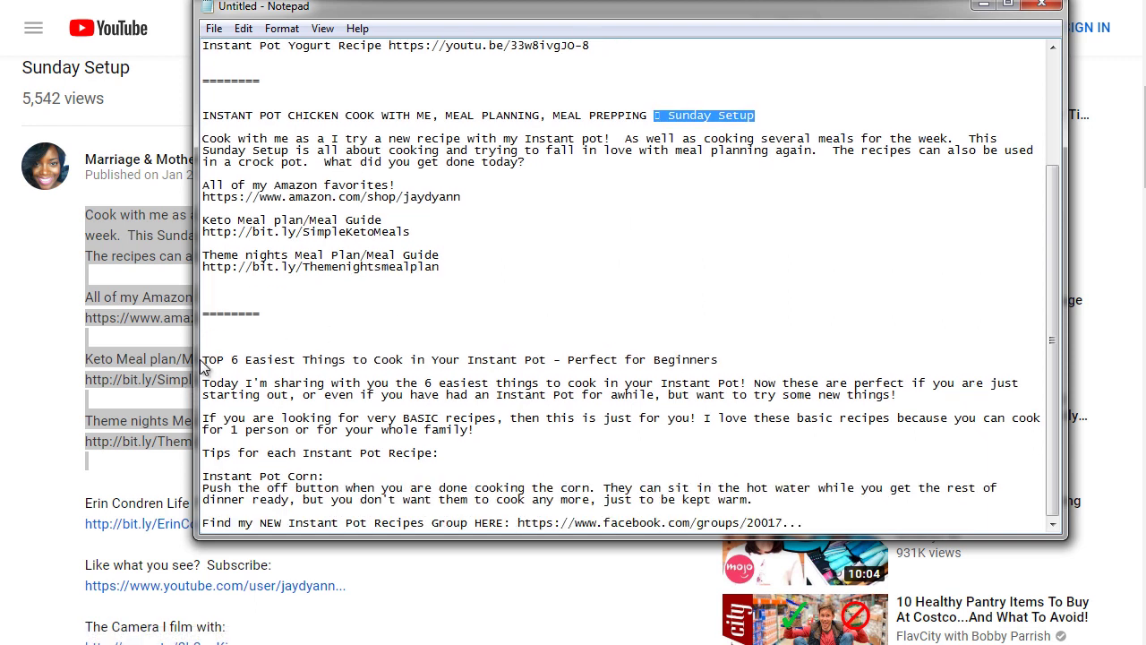
left_click_drag(201, 360, 373, 359)
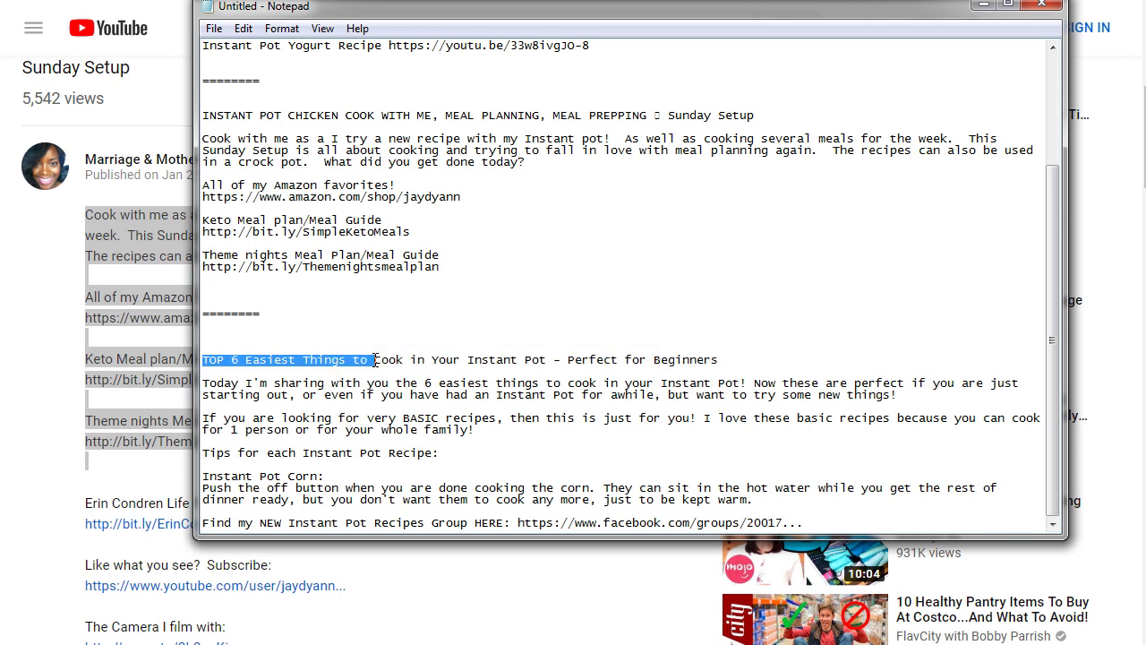
left_click_drag(720, 359, 566, 360)
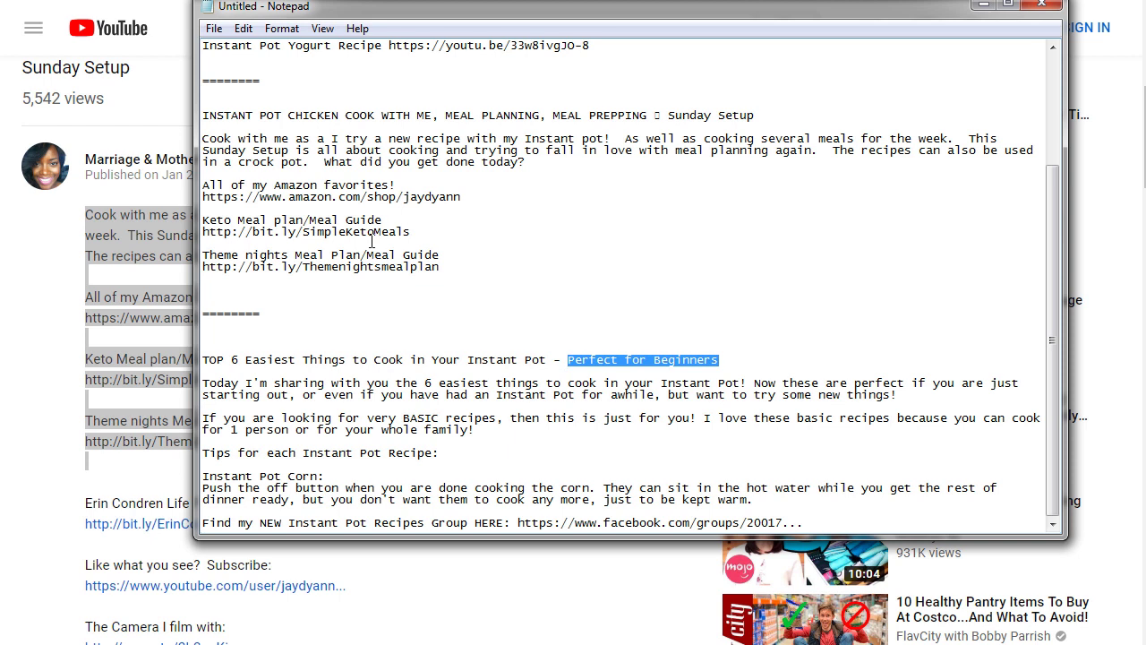
scroll(371, 240, "up", 4)
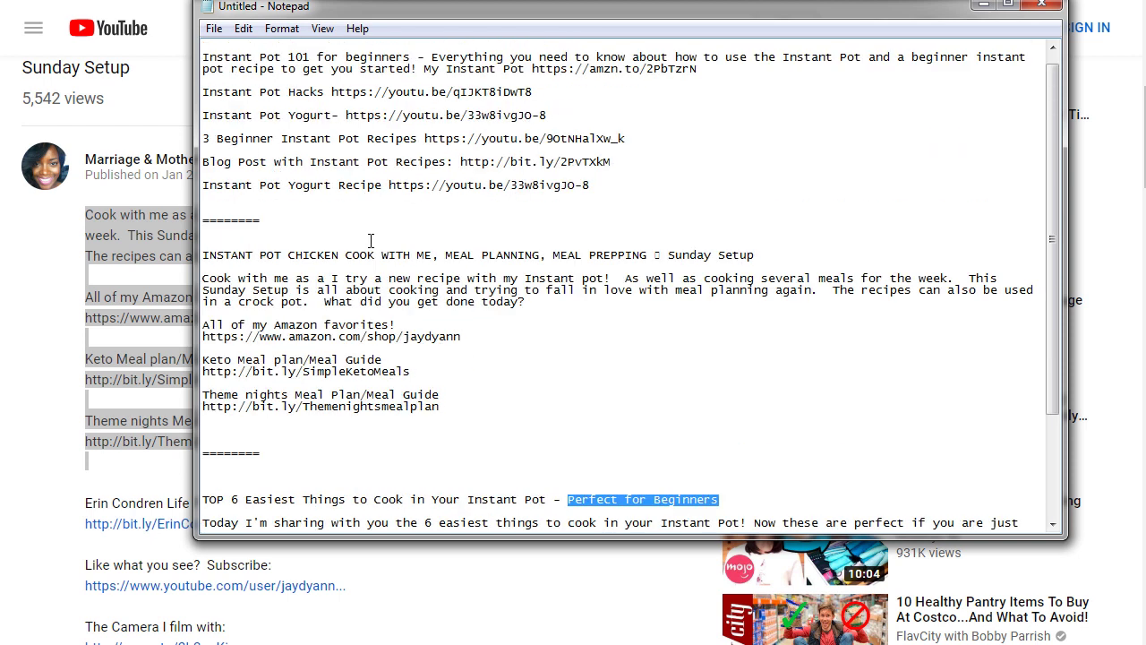
scroll(371, 240, "up", 1)
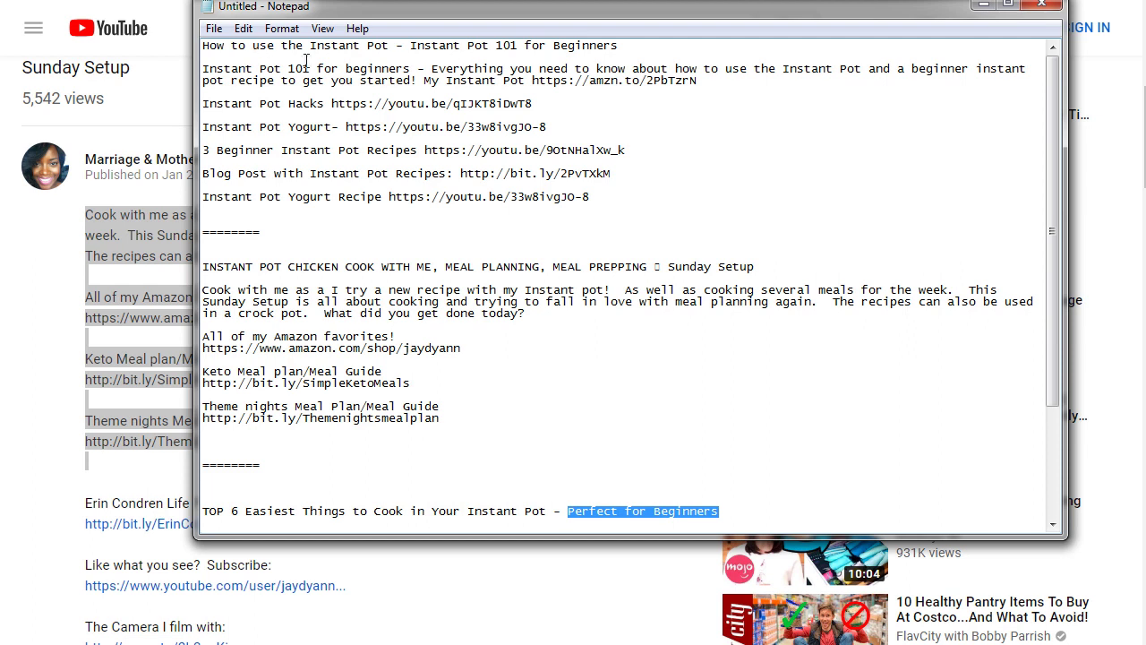
scroll(627, 322, "down", 3)
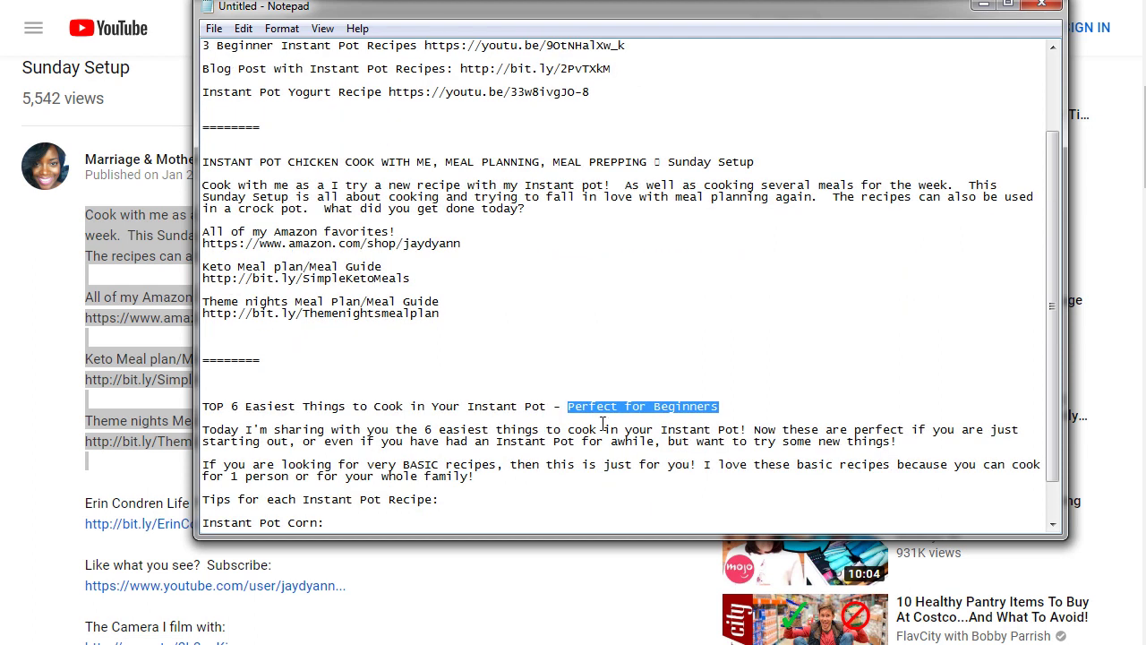
scroll(748, 404, "up", 2)
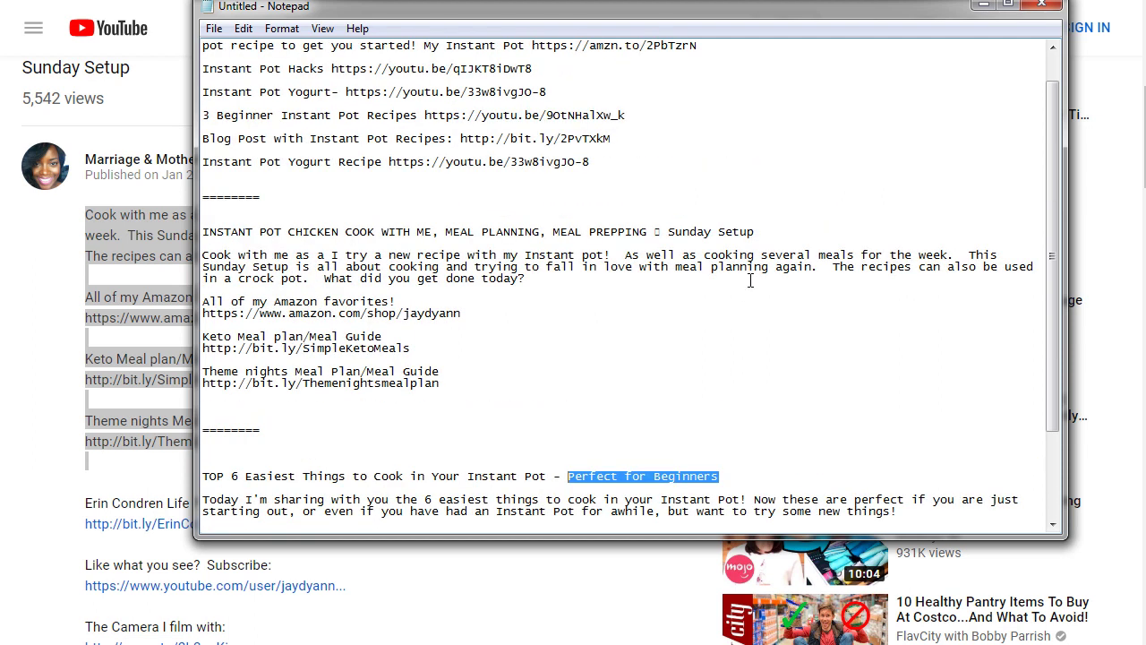
Step: Select the end of the Sunday Setup heading line, then return to the YouTube video page
left_click_drag(768, 240, 555, 221)
left_click(755, 232)
left_click(555, 221, "shift")
left_click(555, 232, "shift")
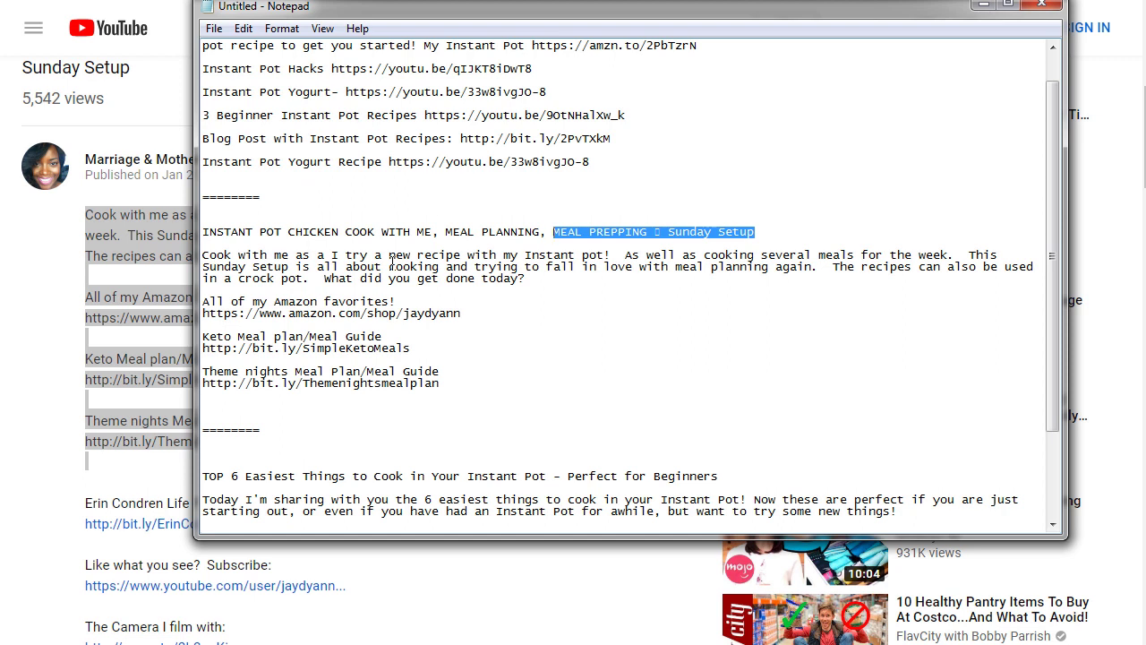
left_click(85, 212)
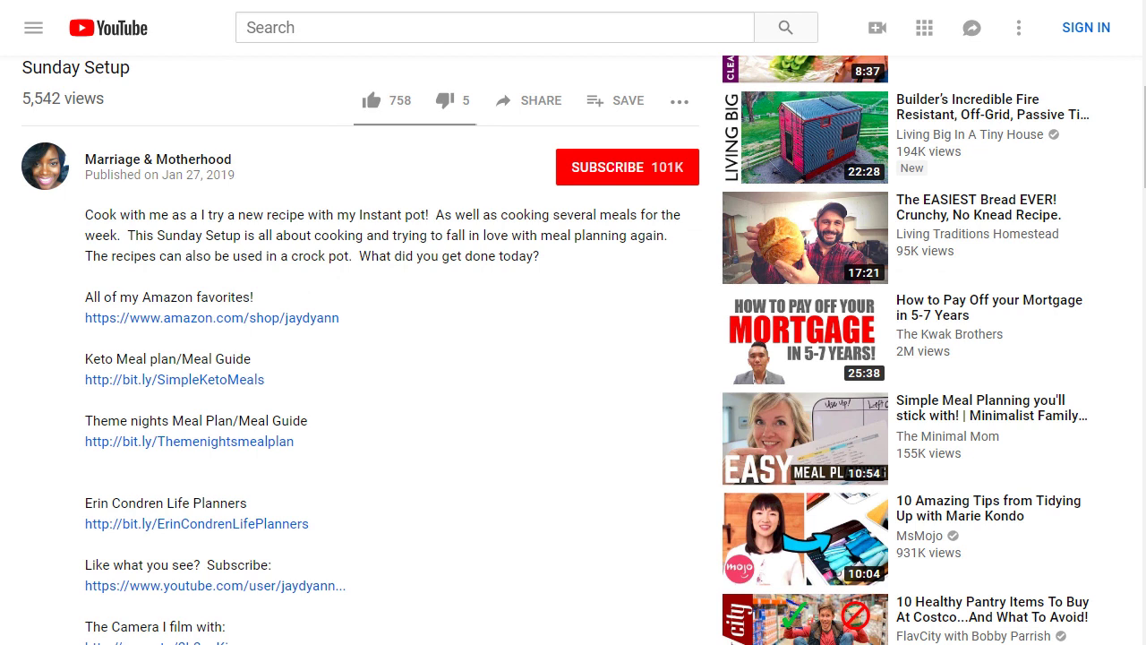
Step: Open SocialBlade.com from an incognito 'social blade' search and select the Naturally Brittany channel name
key("ctrl+shift+n")
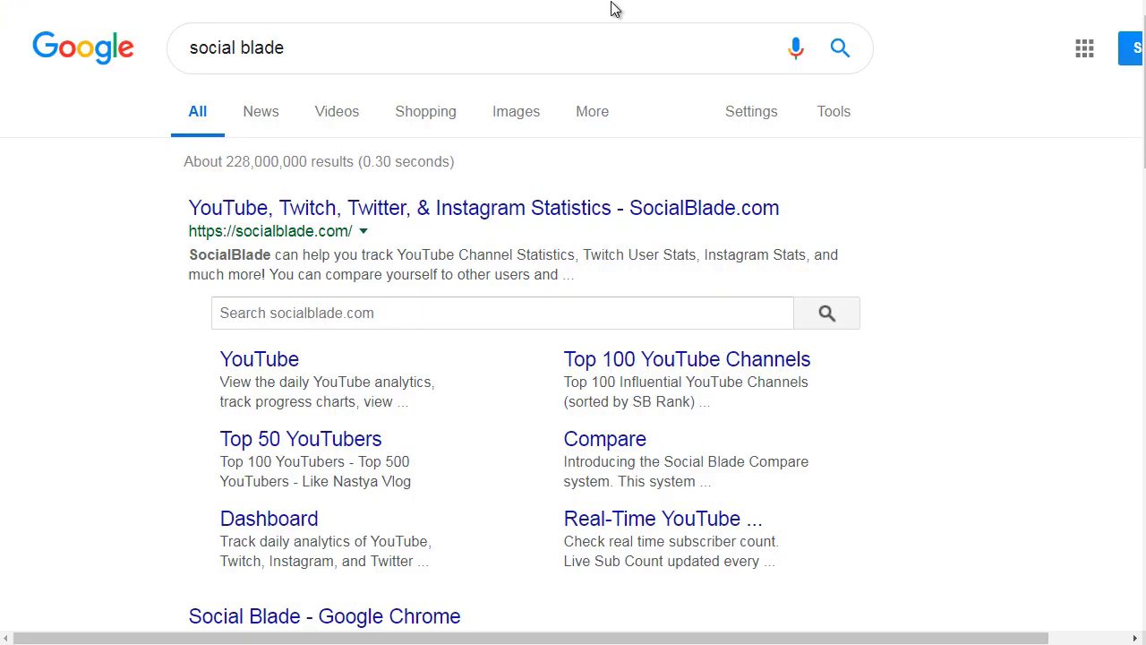
left_click(234, 208)
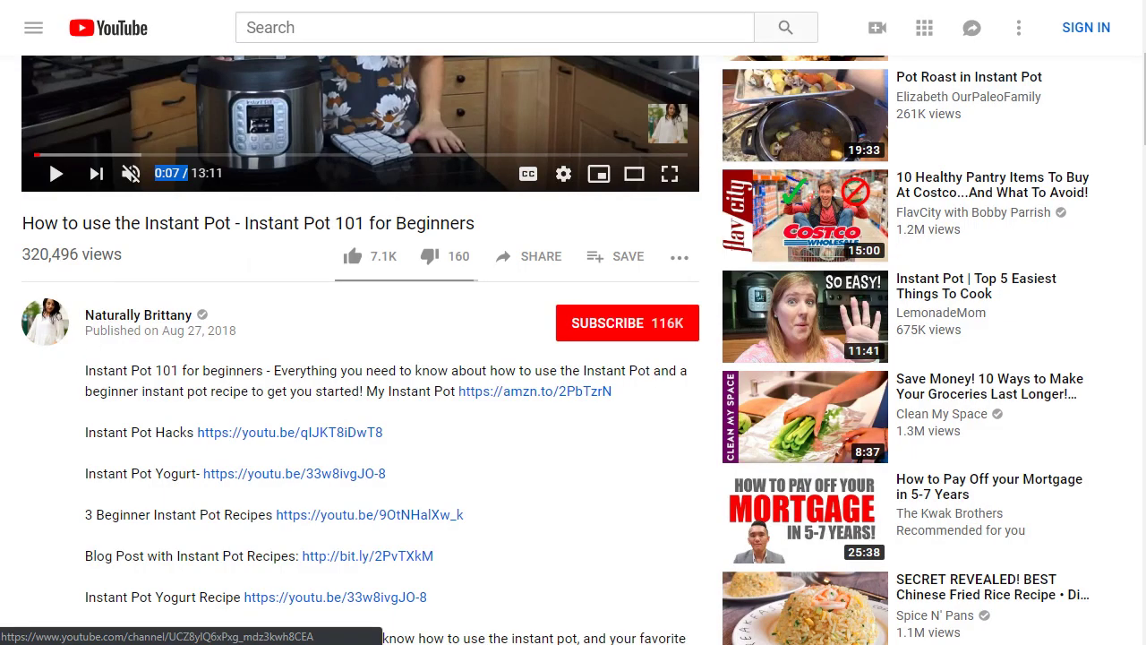
left_click_drag(224, 321, 82, 315)
key("ctrl+c")
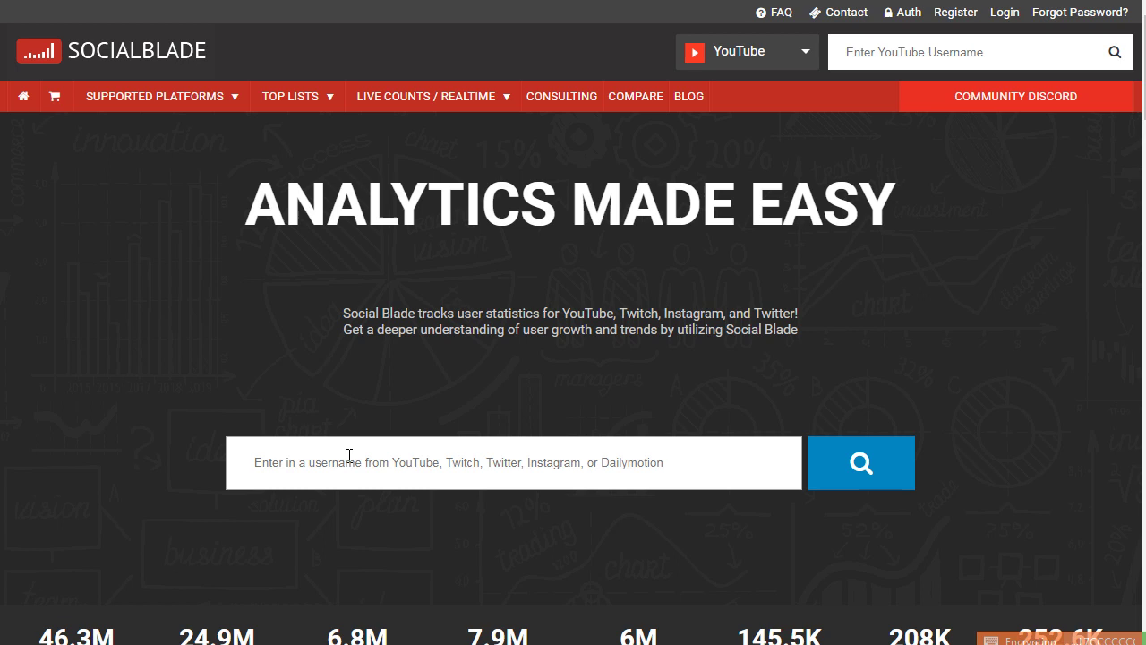
Step: Search Social Blade for Naturally Brittany and note its 19,318,878 video views
left_click(638, 469)
key("ctrl+v")
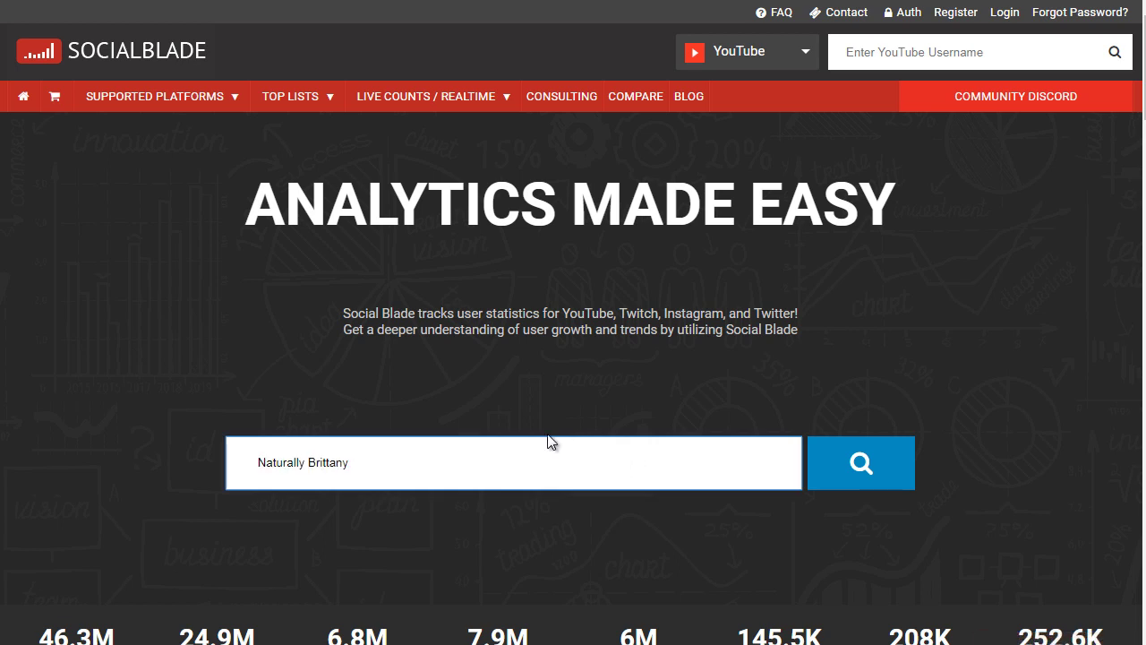
left_click(866, 471)
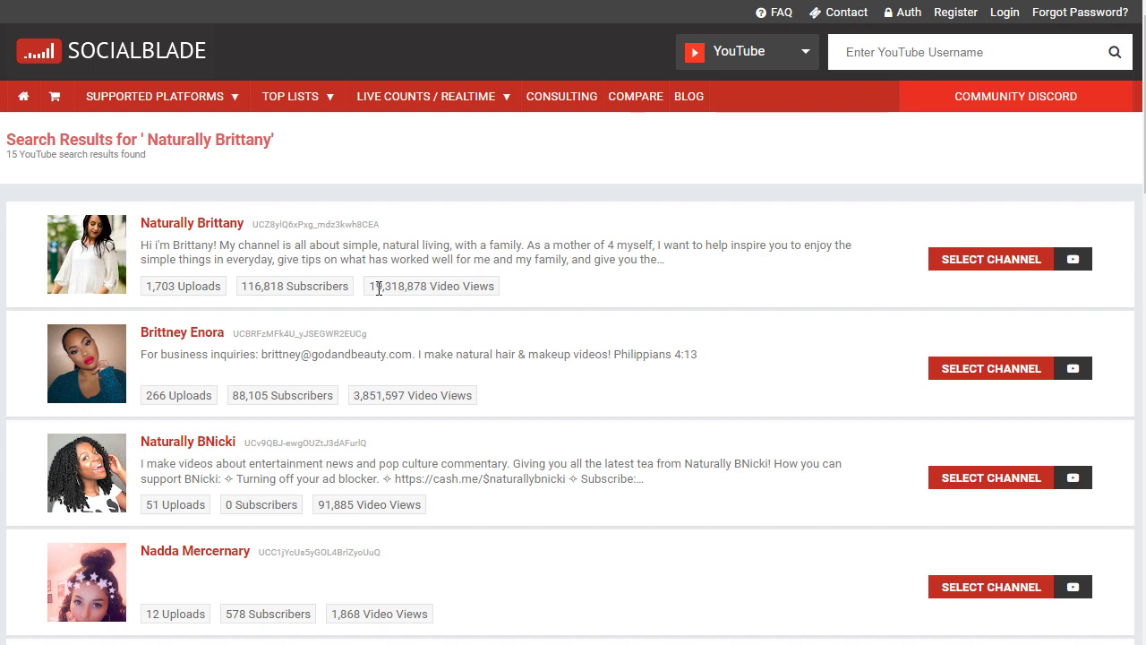
left_click_drag(370, 289, 429, 288)
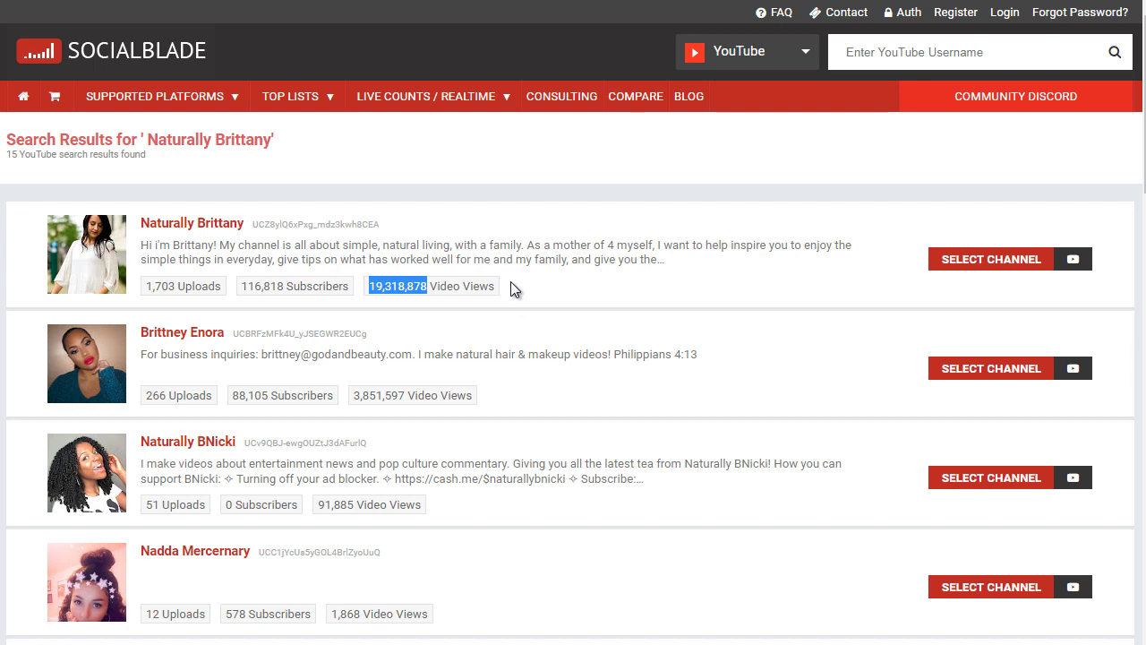
right_click(222, 231)
left_click(234, 238)
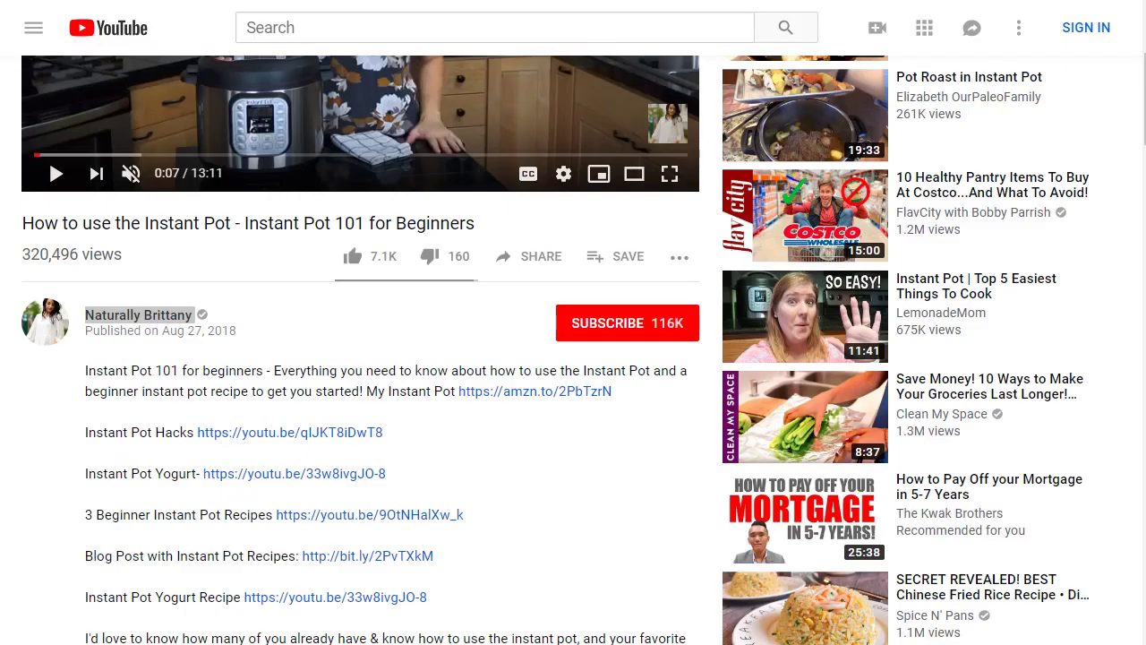
left_click_drag(84, 316, 193, 315)
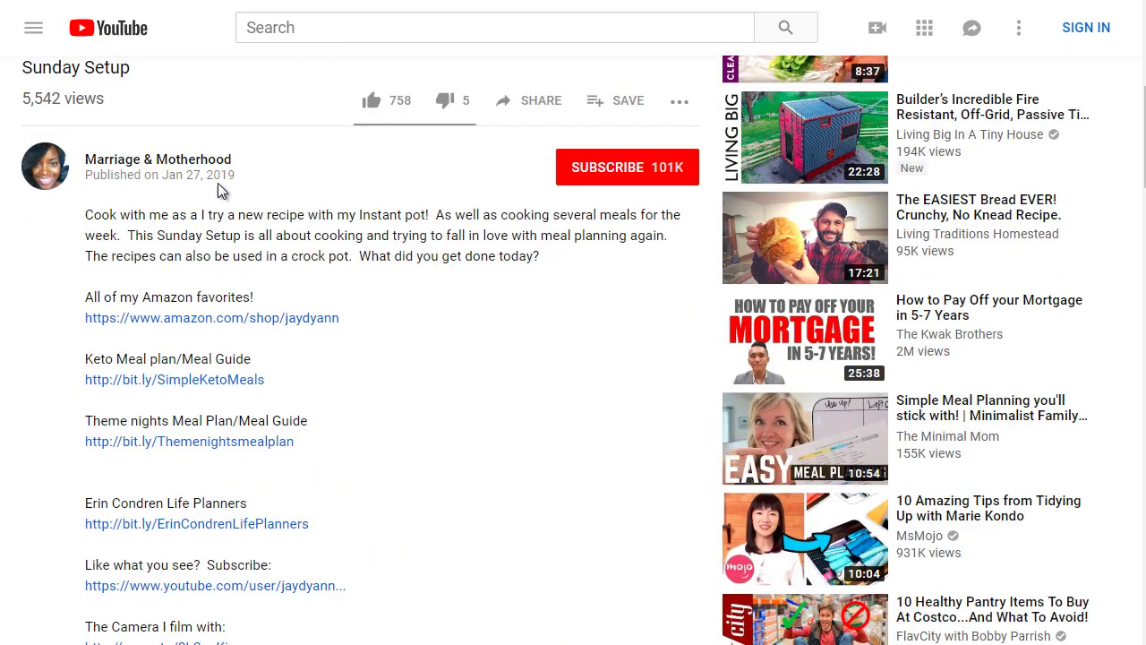
left_click_drag(236, 161, 84, 163)
key("ctrl+c")
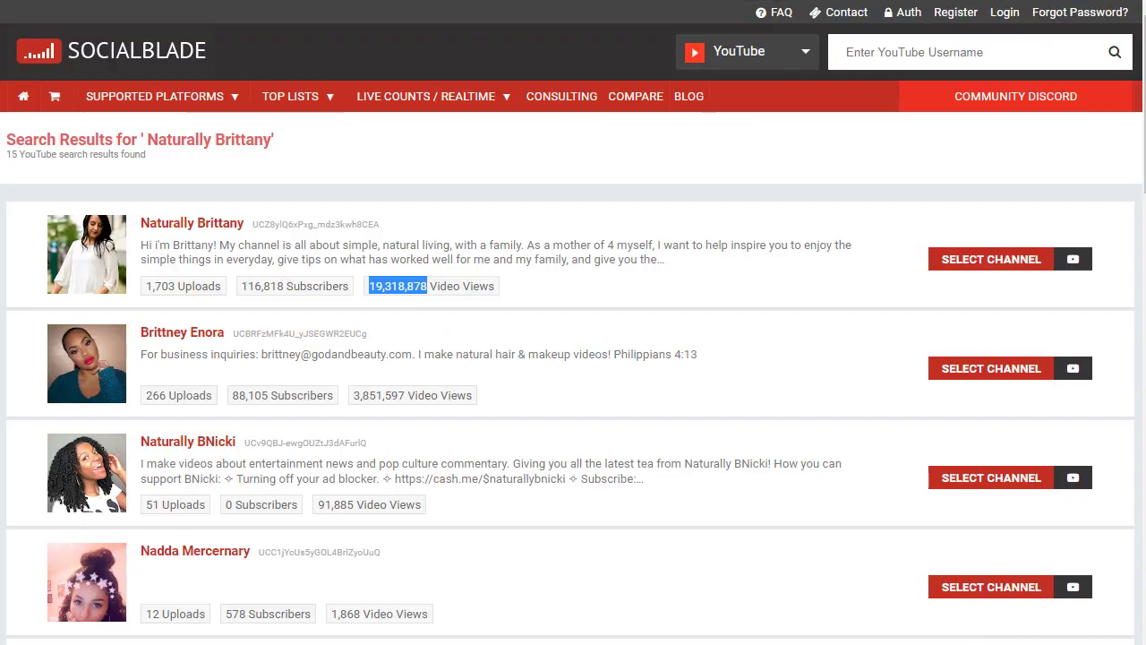
Step: Search Social Blade for Marriage & Motherhood and open its channel in a new tab
left_click(866, 41)
key("ctrl+v")
key("Return")
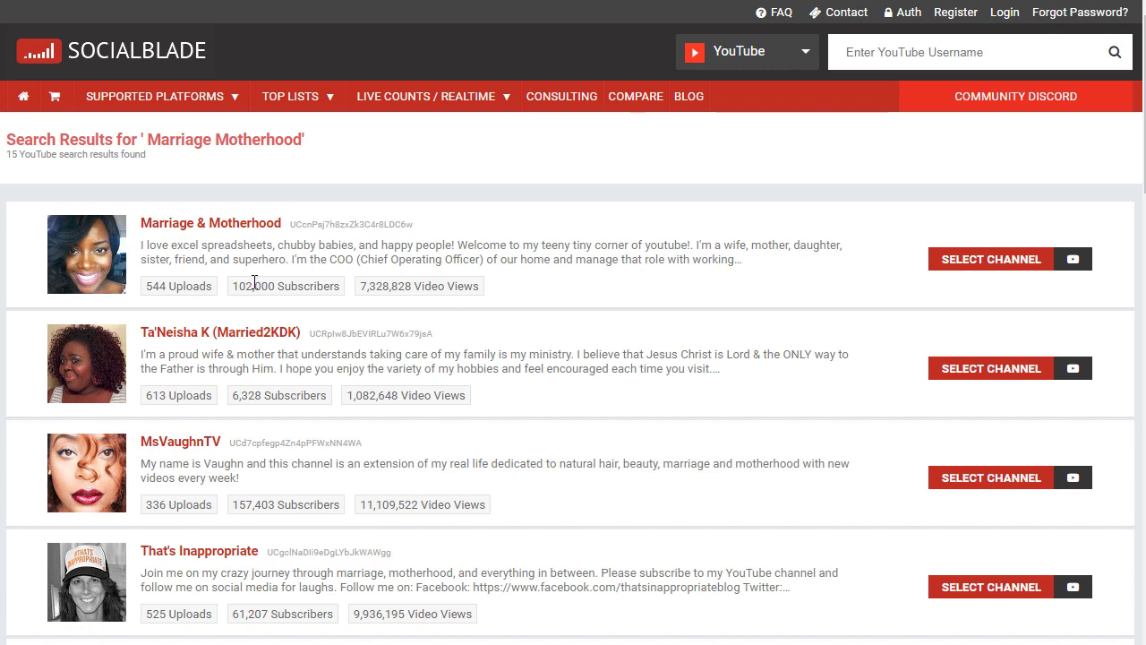
right_click(235, 221)
left_click(246, 234)
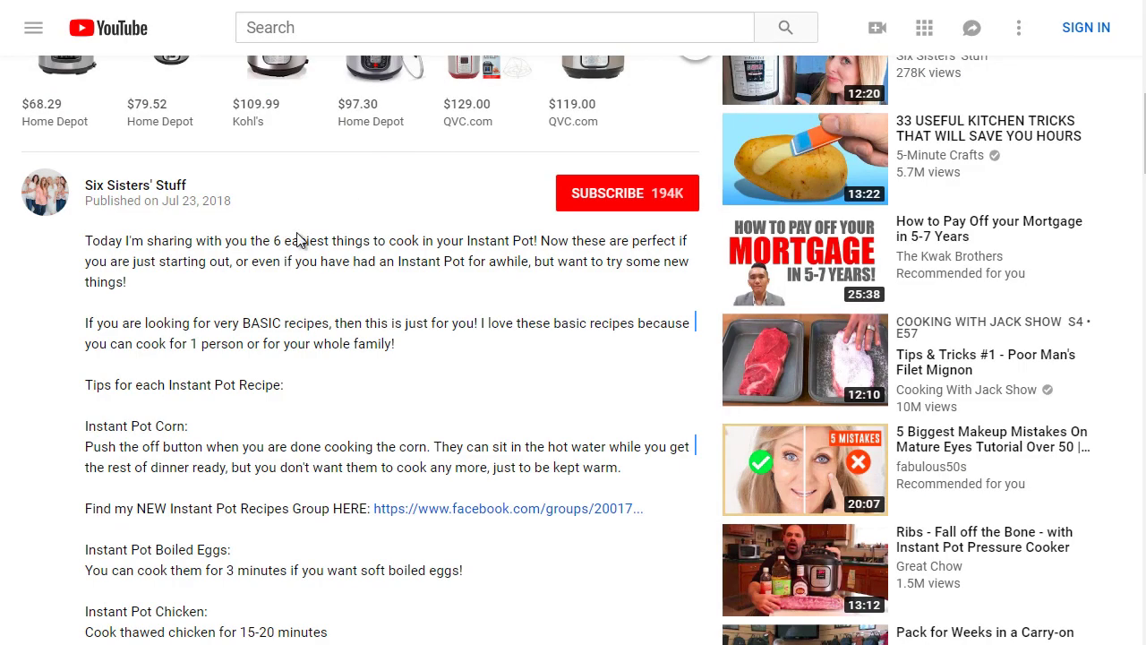
scroll(210, 207, "up", 5)
scroll(212, 212, "down", 5)
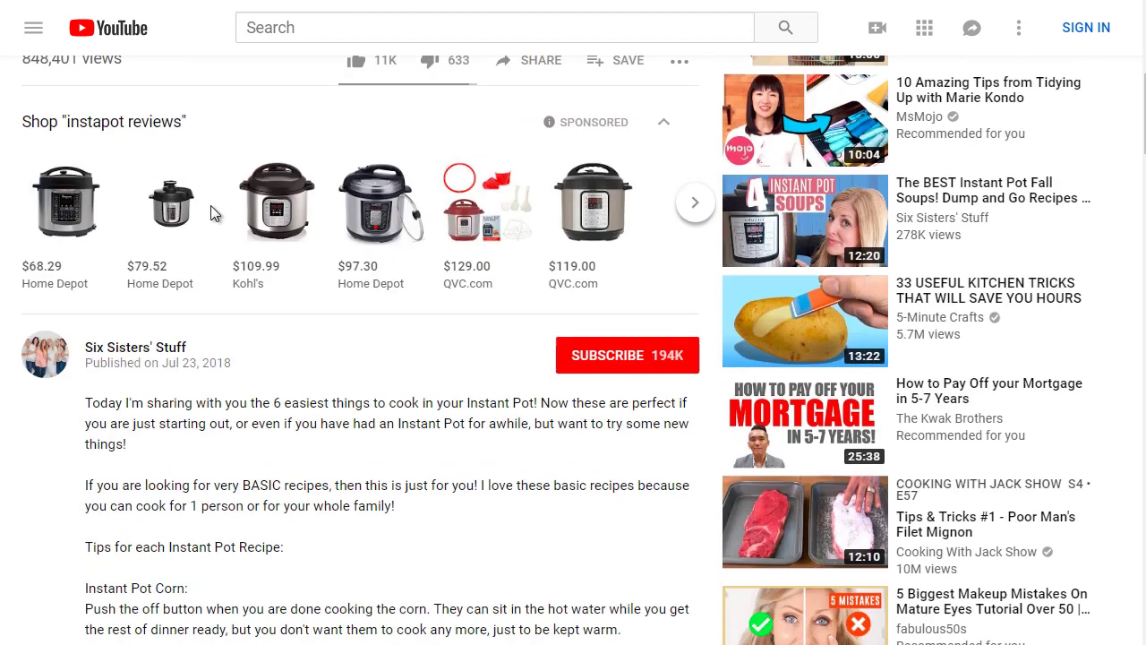
Step: Copy the Six Sisters' Stuff channel name and search it on Social Blade
left_click_drag(187, 276, 86, 278)
key("ctrl+c")
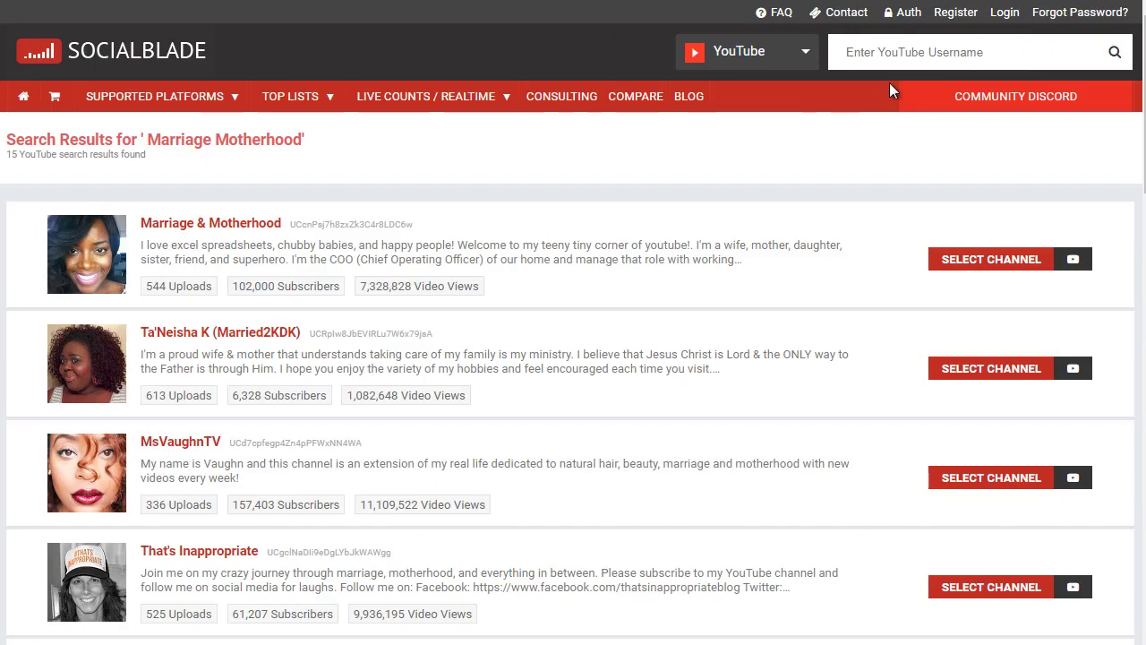
left_click(906, 58)
key("ctrl+v")
key("Return")
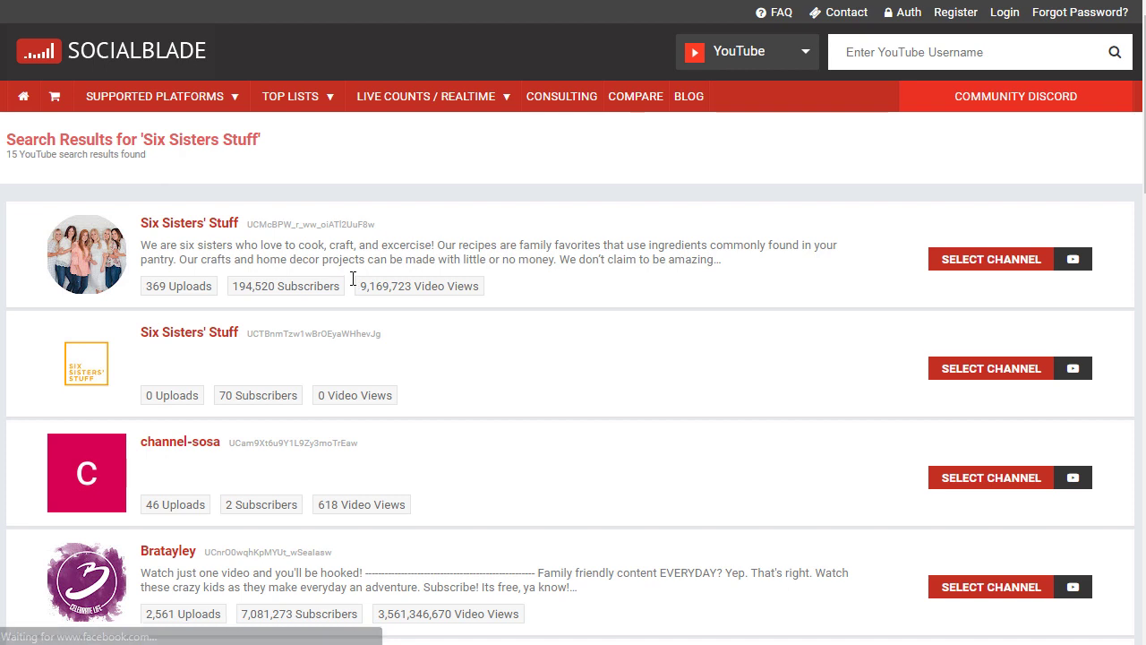
Step: Open the first Six Sisters' Stuff result in a new tab and scroll through its stats: 194,516 subscribers, B- grade
right_click(200, 226)
left_click(246, 257)
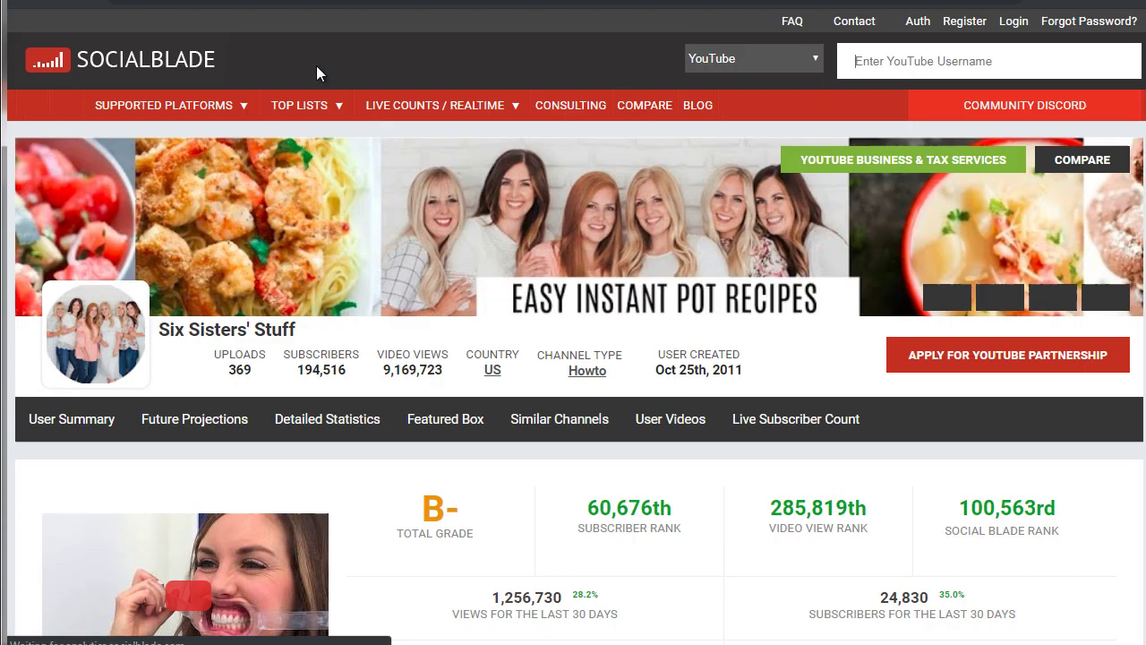
scroll(232, 248, "down", 3)
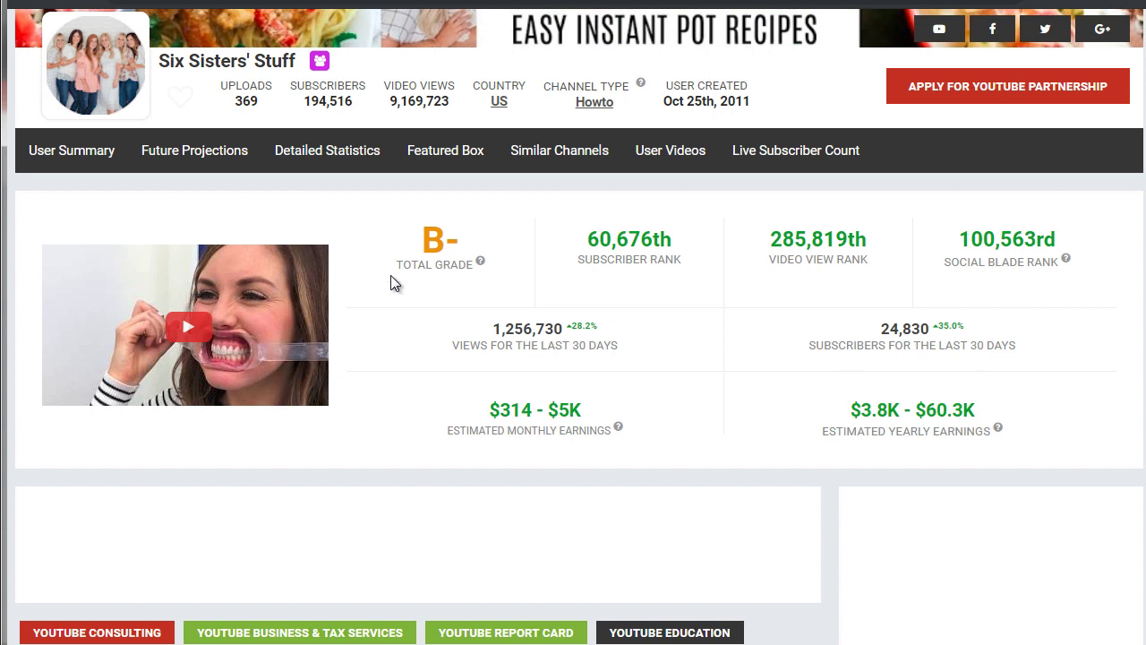
scroll(382, 271, "up", 1)
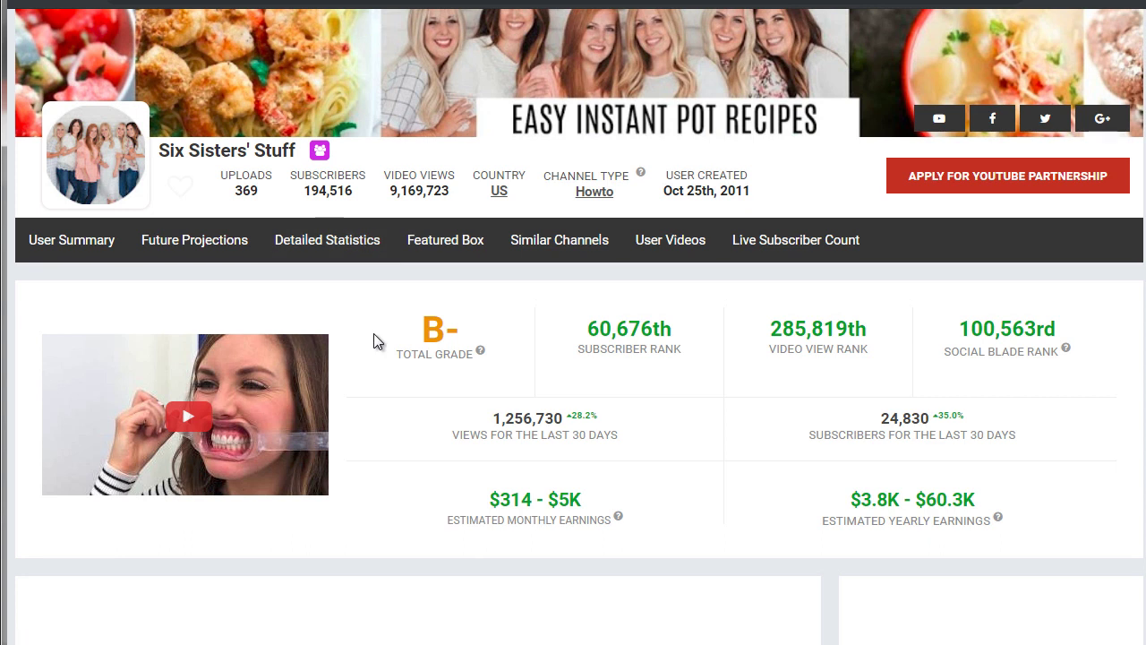
scroll(373, 333, "down", 7)
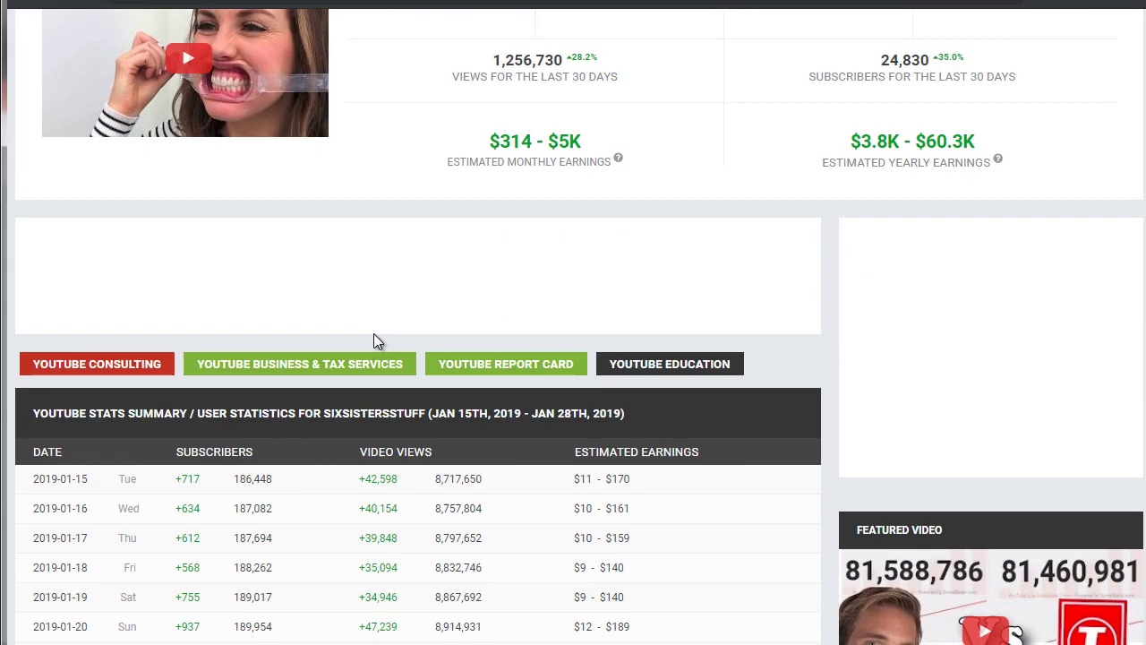
scroll(375, 335, "down", 1)
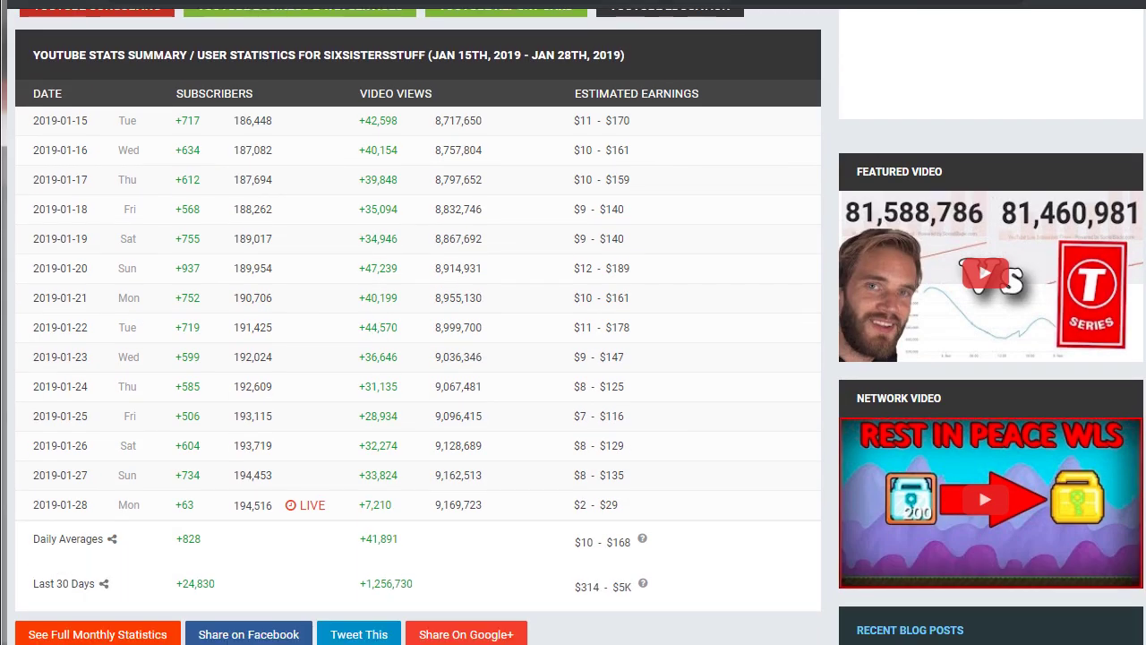
scroll(233, 209, "up", 8)
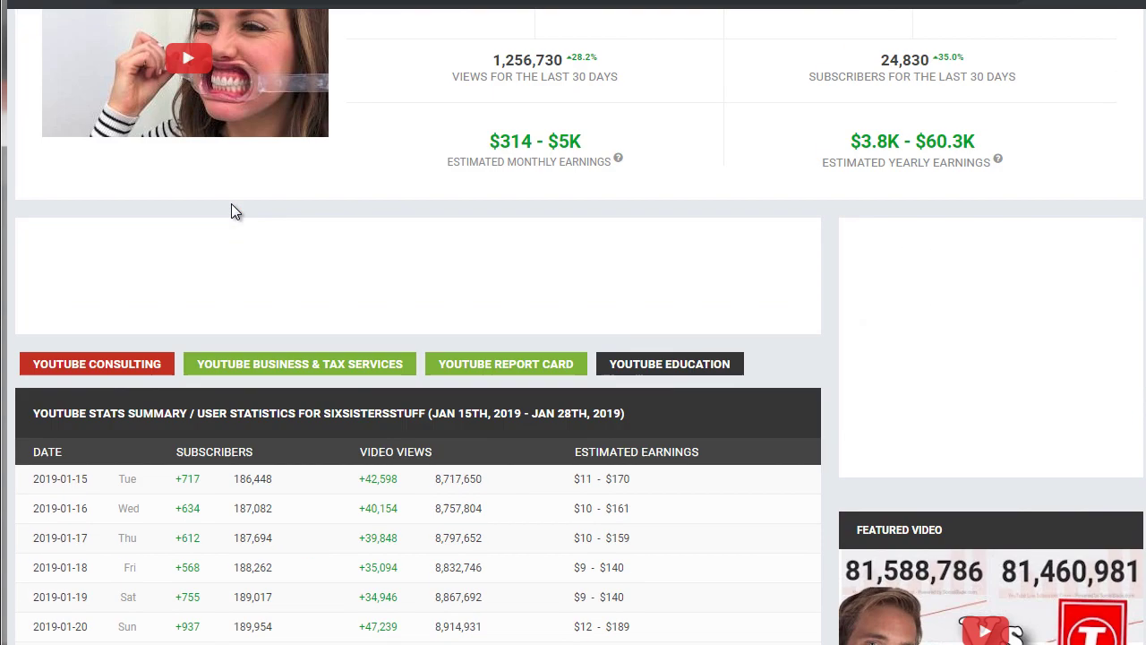
scroll(247, 234, "up", 2)
Step: Return to Naturally Brittany's stats and scroll to estimated earnings of $141 - $2.3K monthly
key("alt+Left")
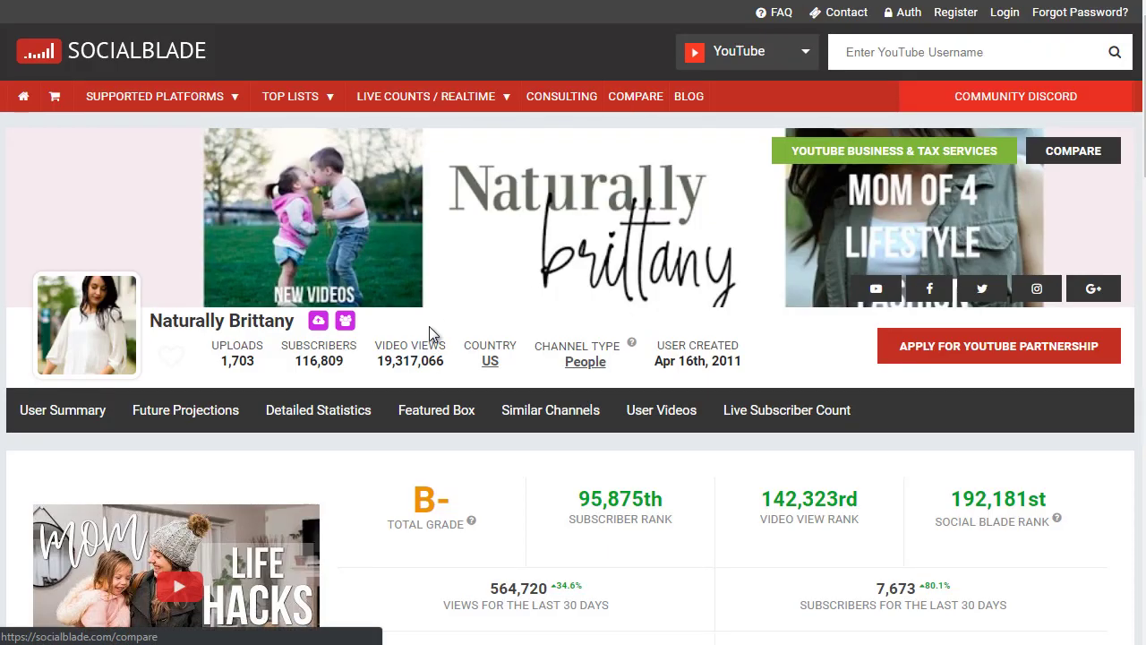
scroll(388, 341, "down", 2)
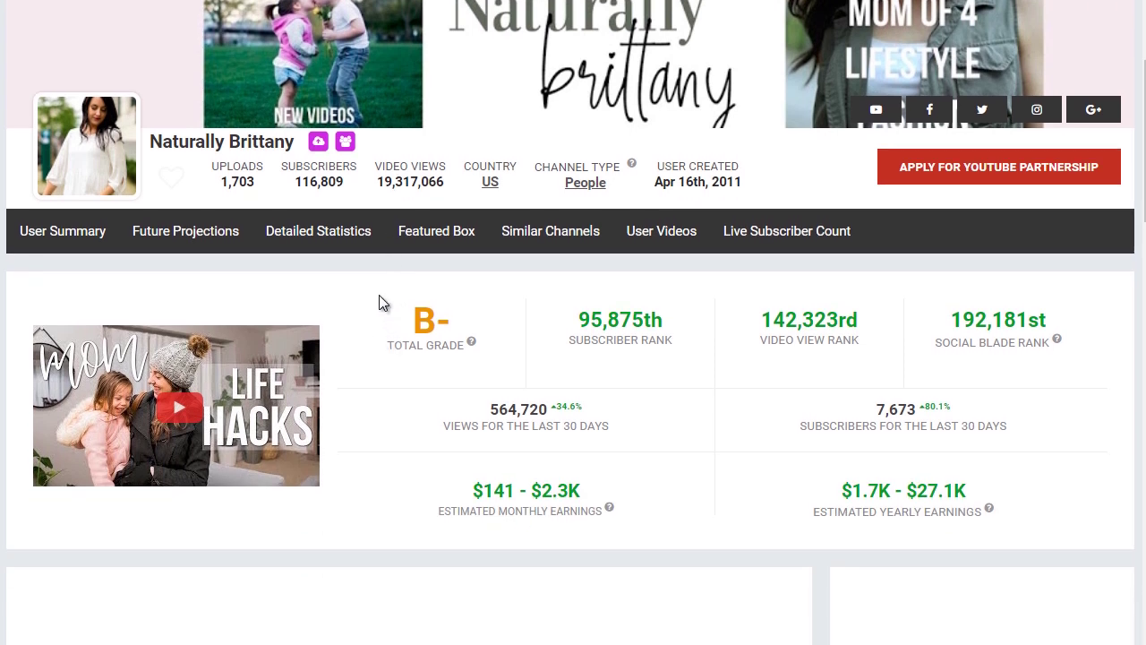